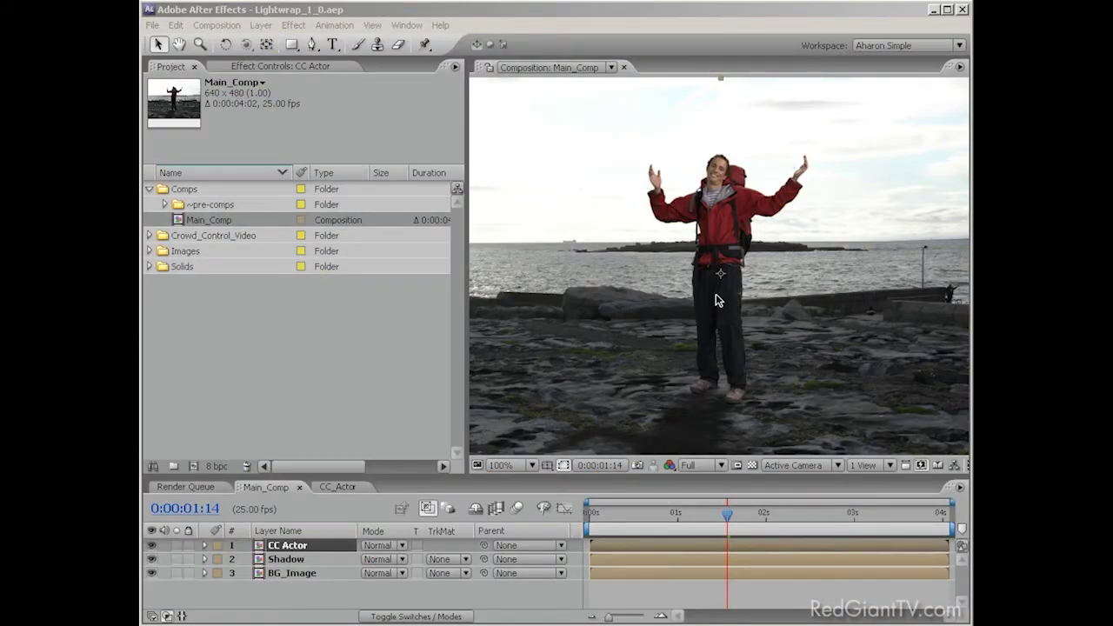
Step: Hide and re-show CC Actor, then make the Shadow layer visible beneath the actor
{"action": "left_click", "coordinate": [718, 300]}
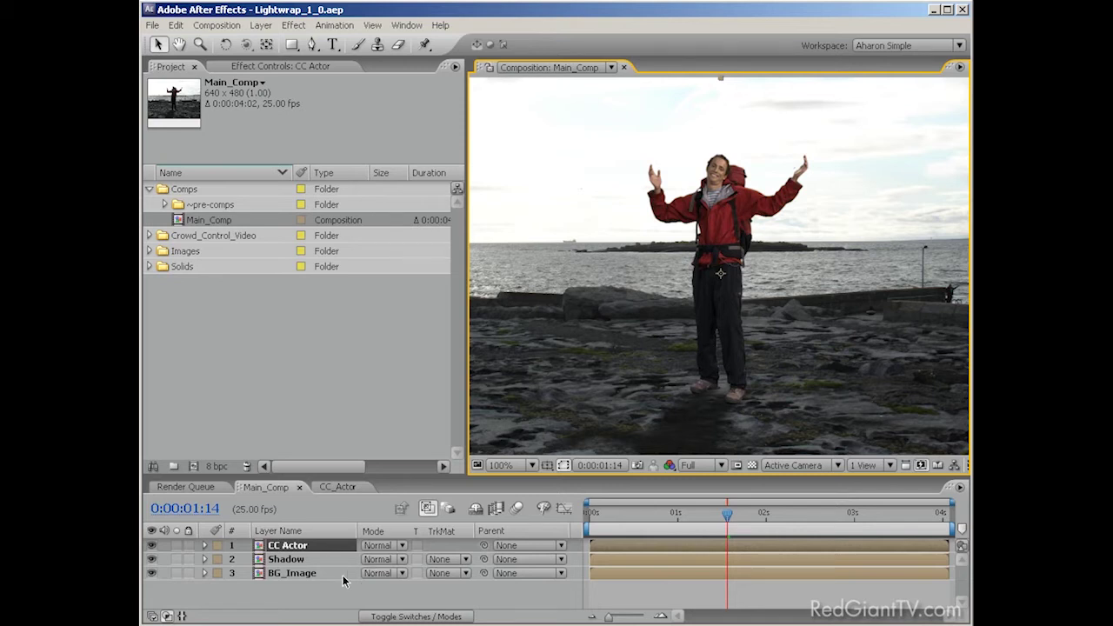
{"action": "left_click", "coordinate": [153, 546]}
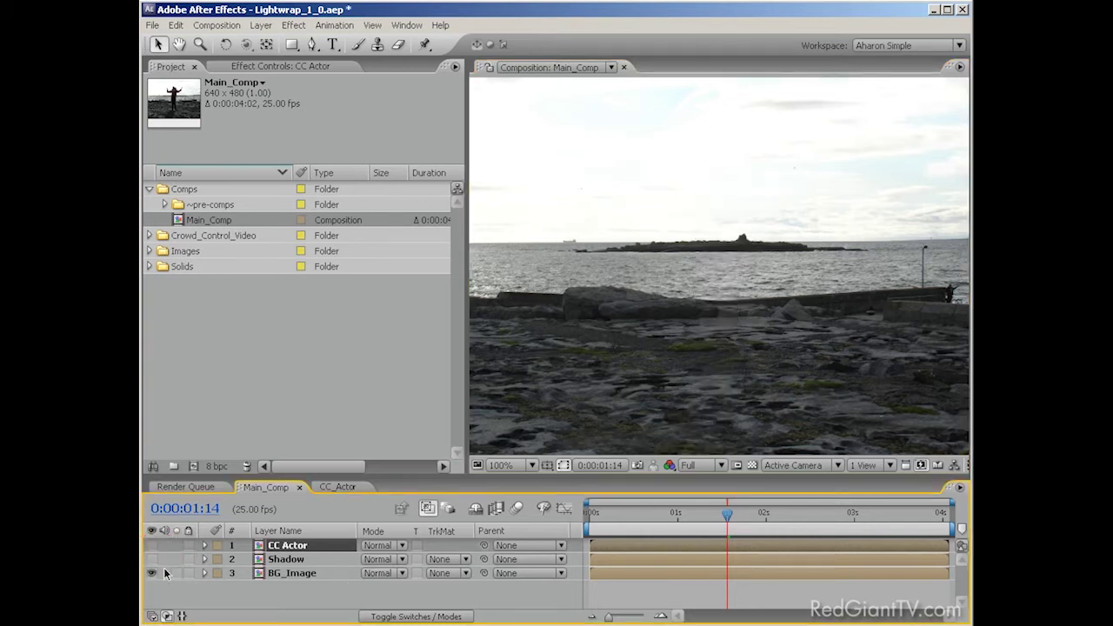
{"action": "left_click", "coordinate": [153, 546]}
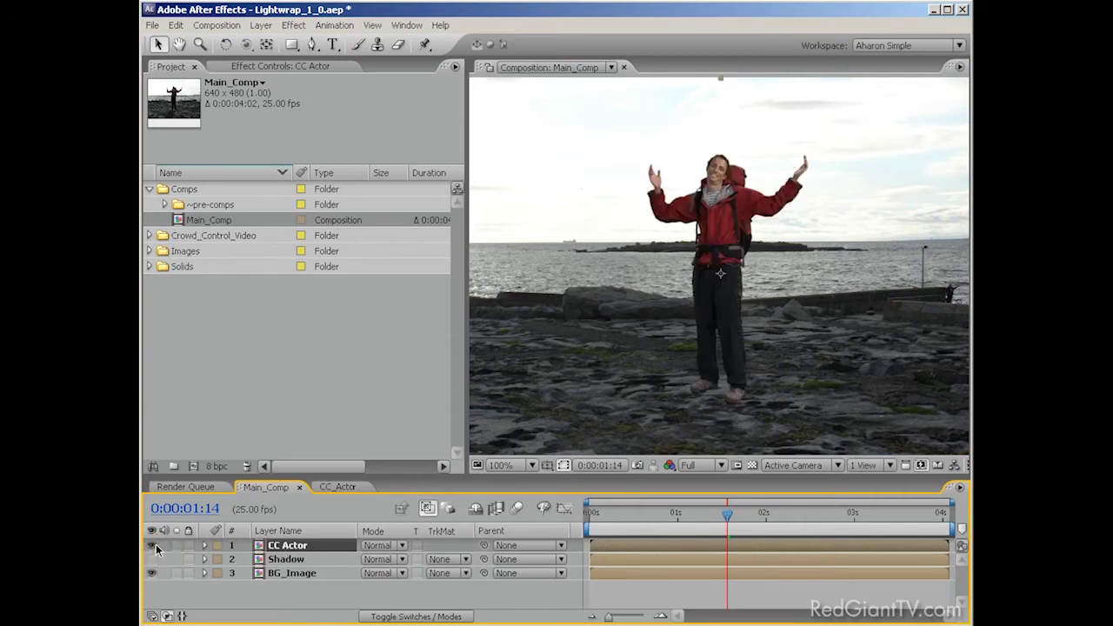
{"action": "left_click", "coordinate": [153, 560]}
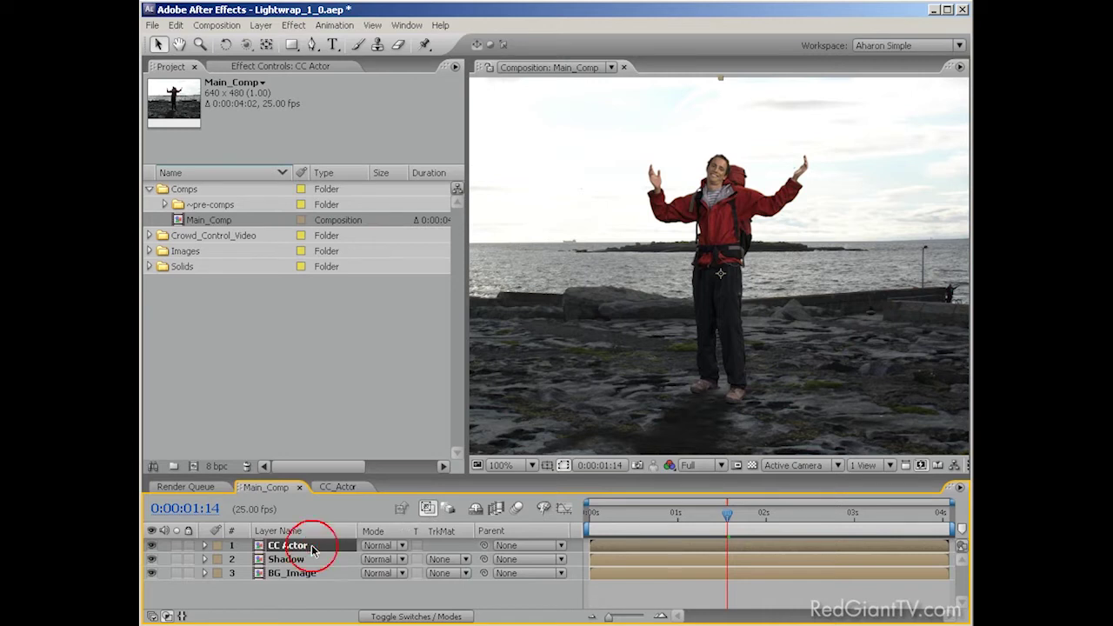
Step: Apply a Satin layer style to CC Actor via Layer > Layer Styles, then open the Effect menu
{"action": "left_click", "coordinate": [261, 24]}
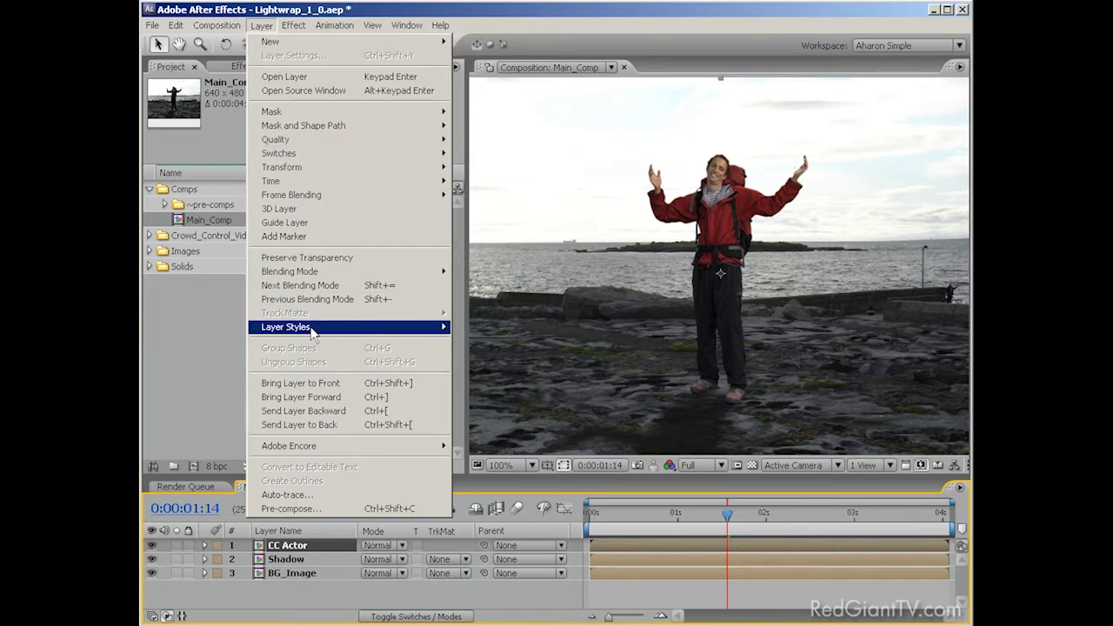
{"action": "mouse_move", "coordinate": [386, 329]}
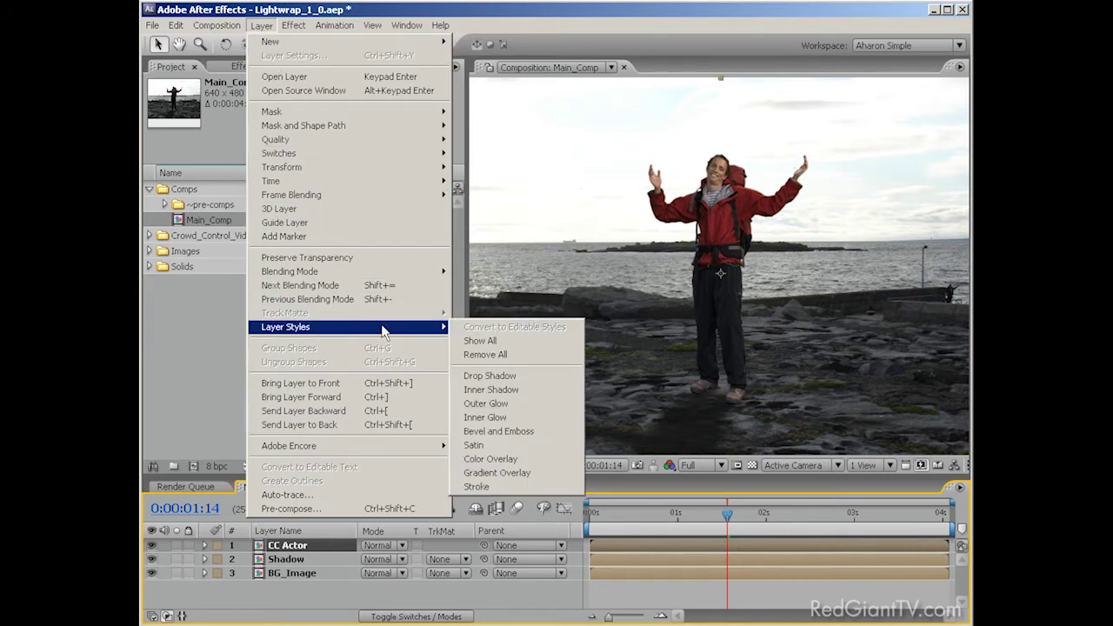
{"action": "left_click", "coordinate": [497, 446]}
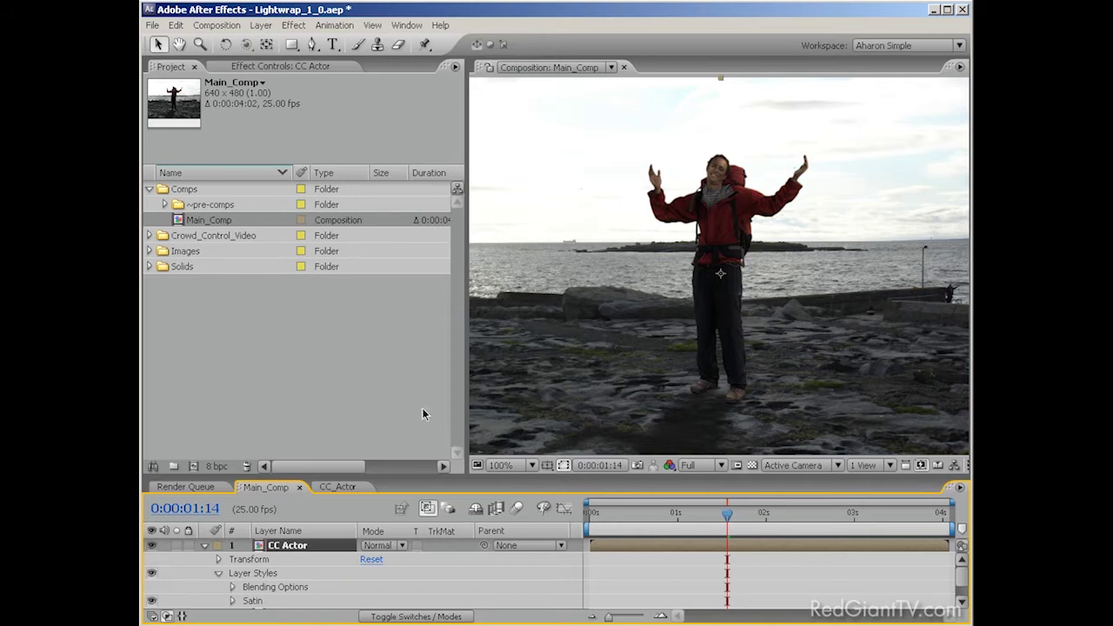
{"action": "left_click", "coordinate": [295, 25]}
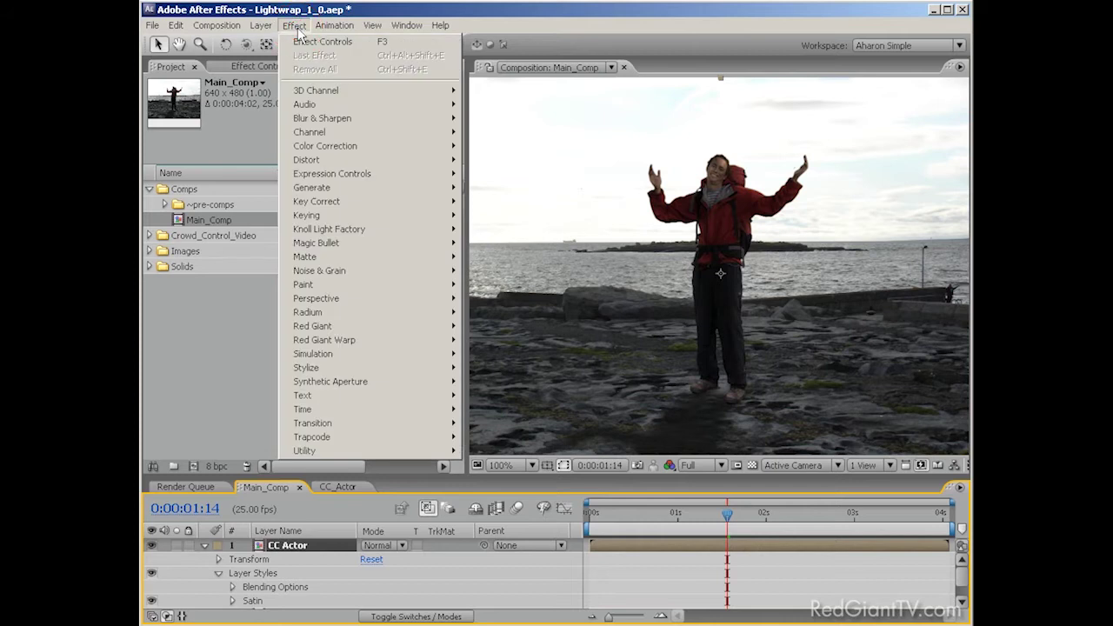
{"action": "mouse_move", "coordinate": [426, 201]}
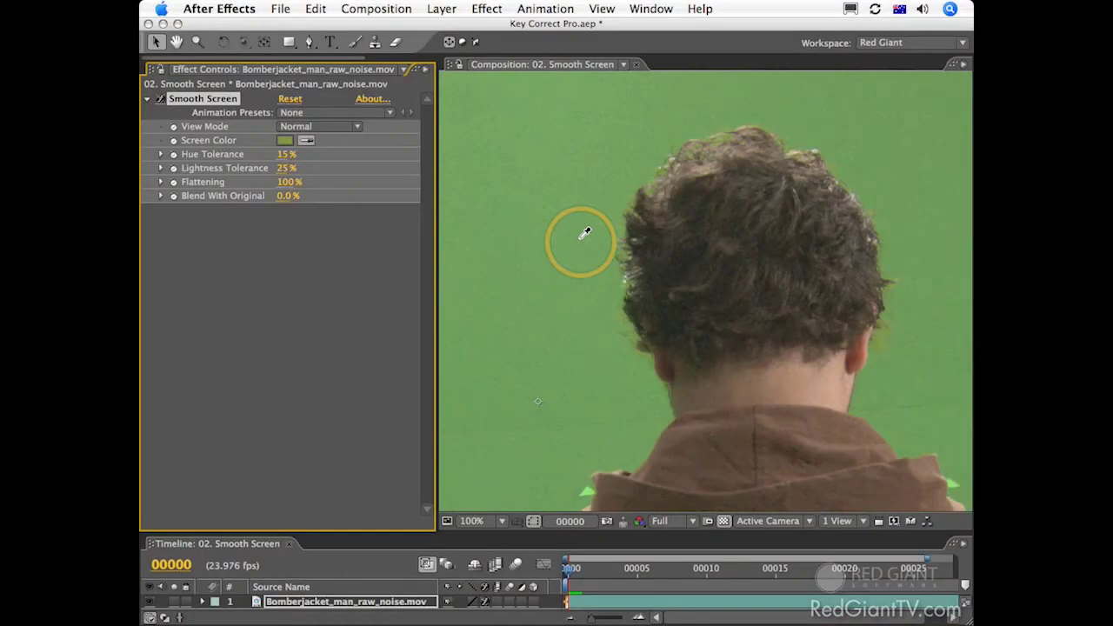
Step: Sample the green-screen colour, add Alpha Cleaner and Edge Blur, and set Light Wrap's background to Ireland
{"action": "left_click", "coordinate": [584, 233]}
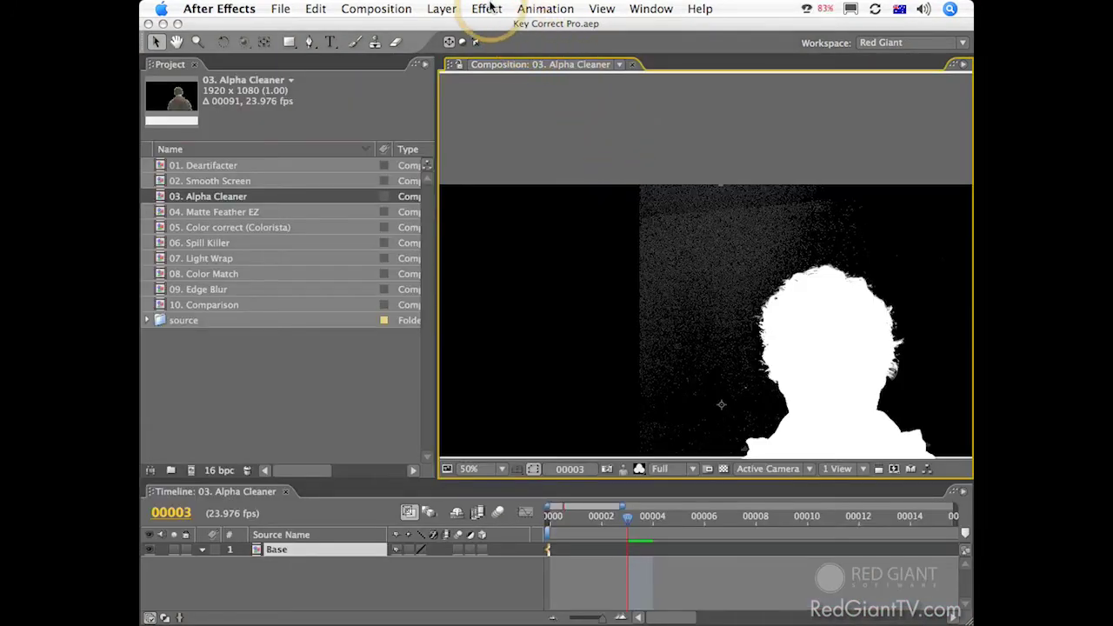
{"action": "left_click", "coordinate": [487, 10]}
{"action": "mouse_move", "coordinate": [517, 210]}
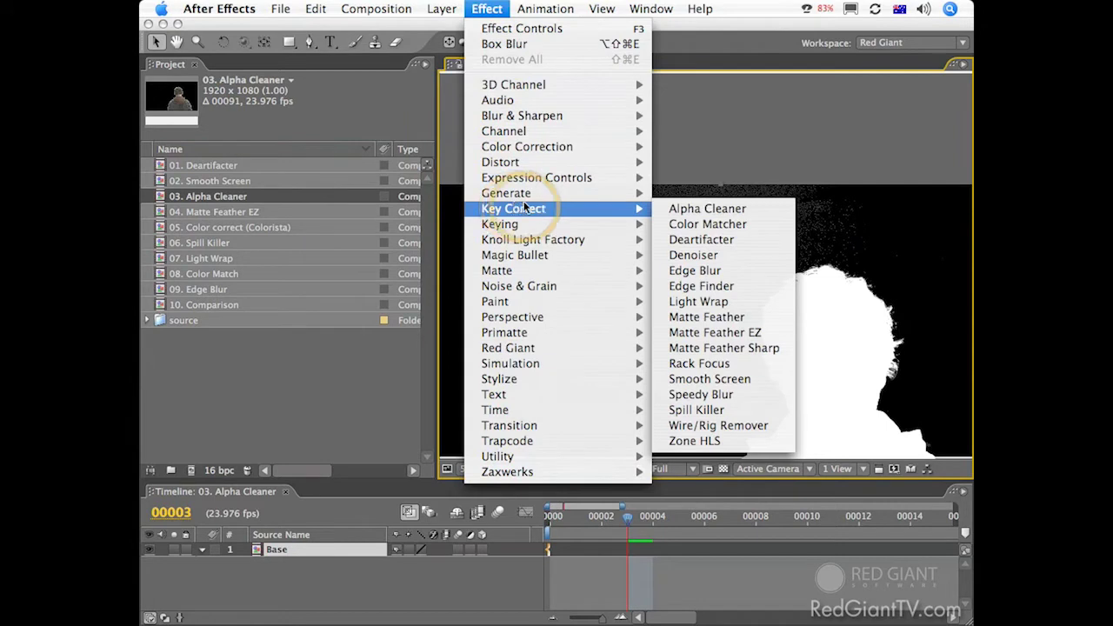
{"action": "left_click", "coordinate": [752, 213]}
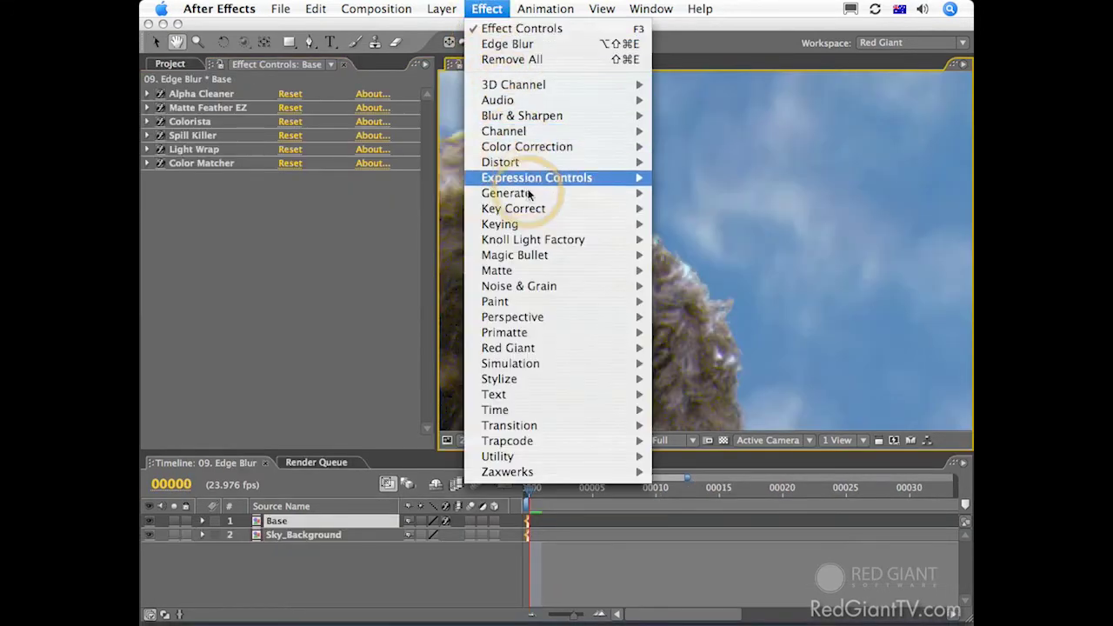
{"action": "mouse_move", "coordinate": [533, 211]}
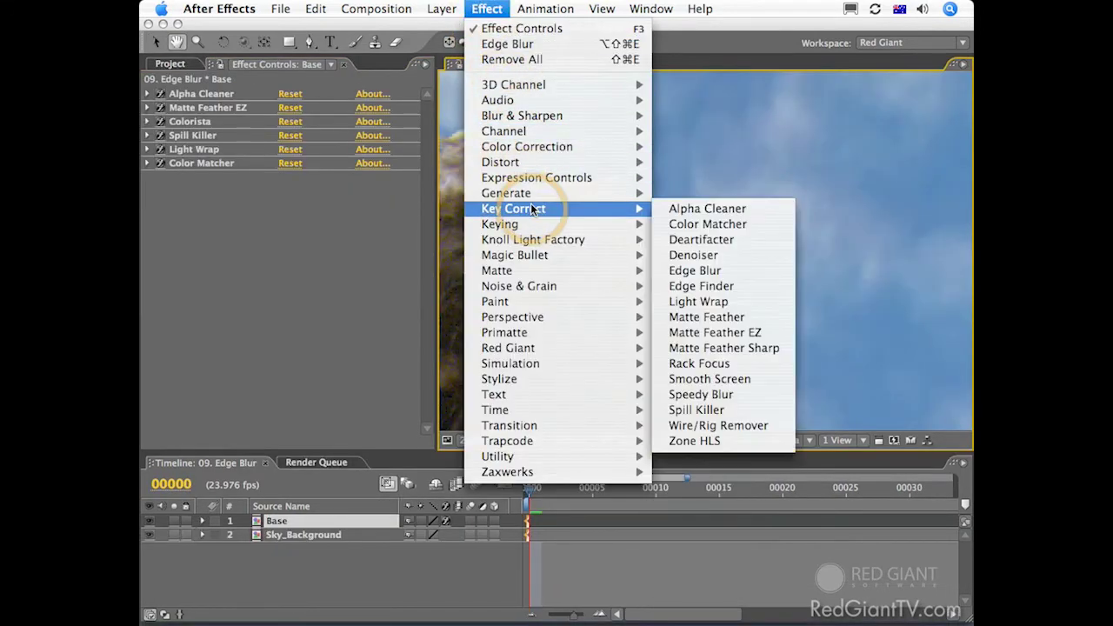
{"action": "left_click", "coordinate": [780, 269]}
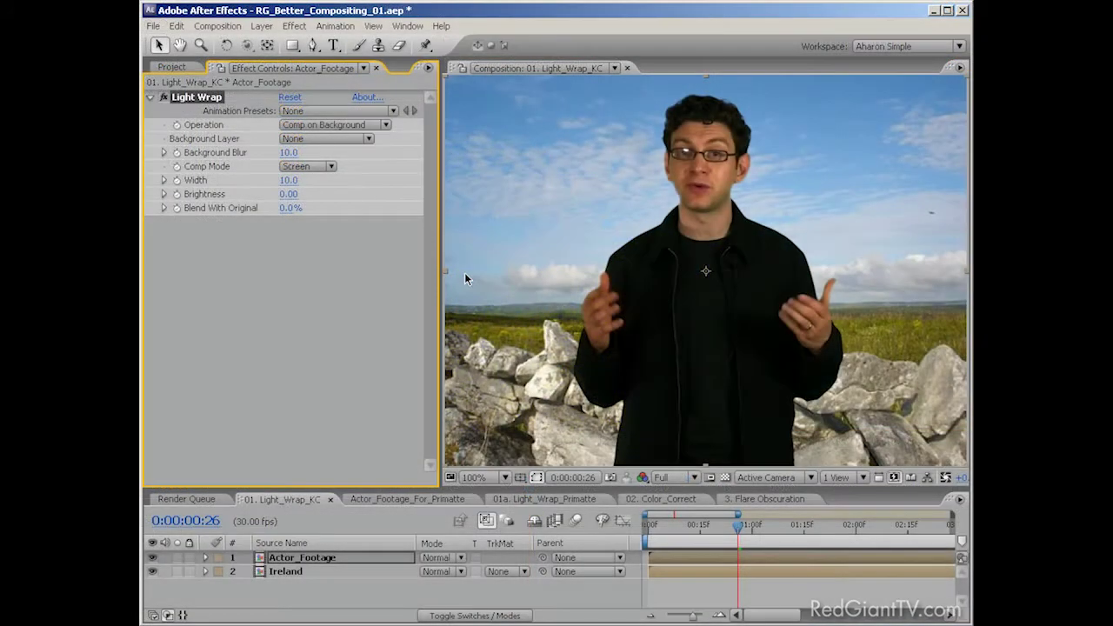
{"action": "left_click", "coordinate": [362, 139]}
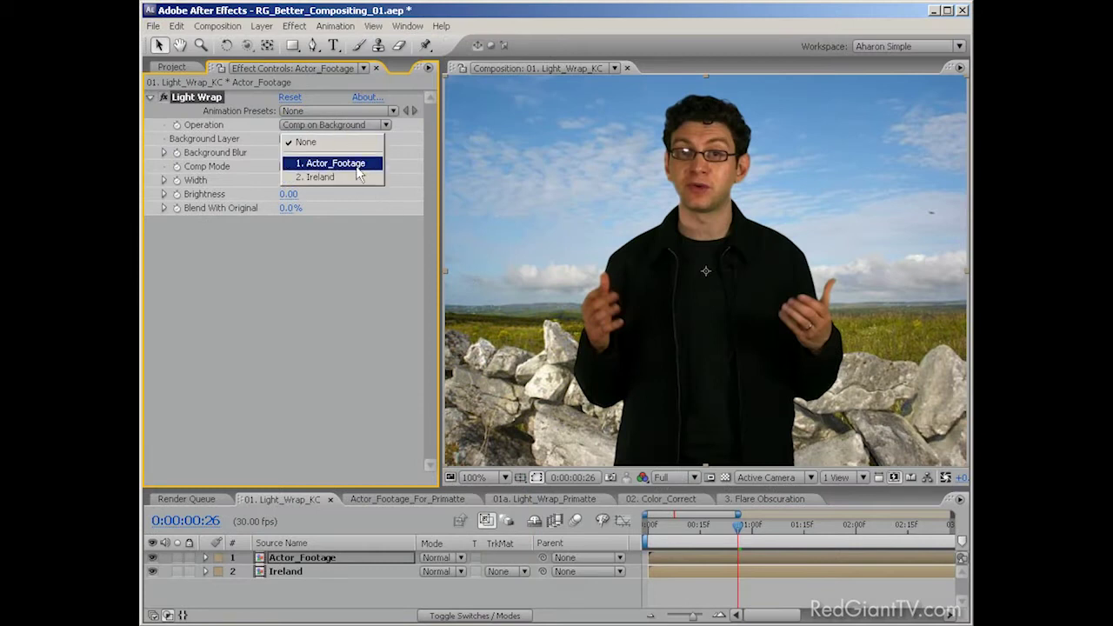
{"action": "left_click", "coordinate": [335, 178]}
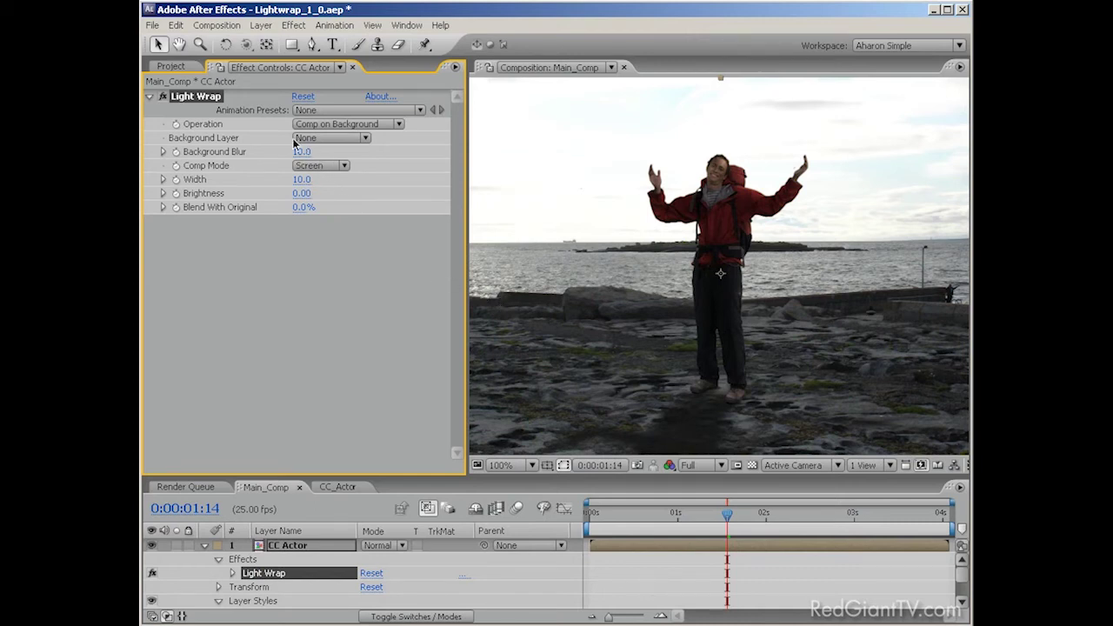
Step: Set Light Wrap's background layer to BG_Image and zoom in on the actor's legs and feet
{"action": "left_click", "coordinate": [323, 139]}
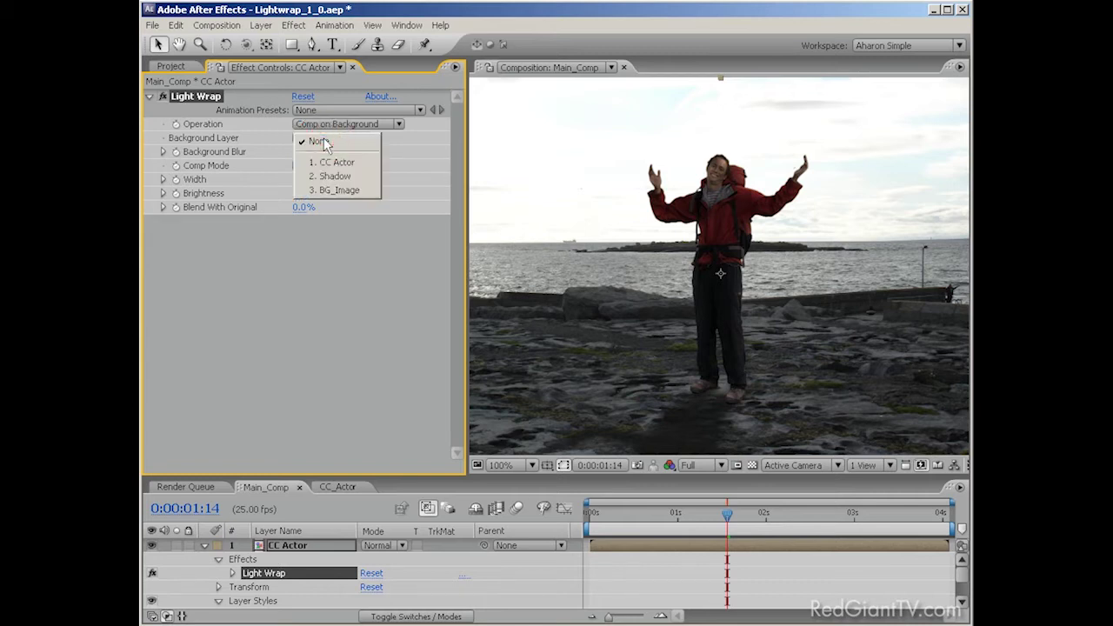
{"action": "left_click", "coordinate": [358, 192]}
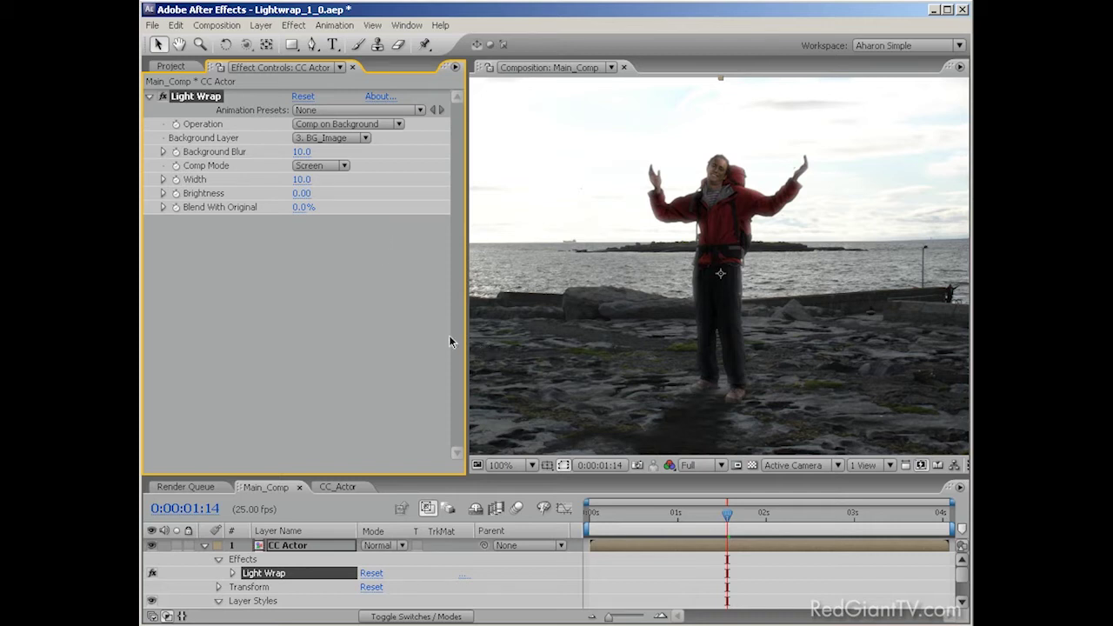
{"action": "key", "text": "period"}
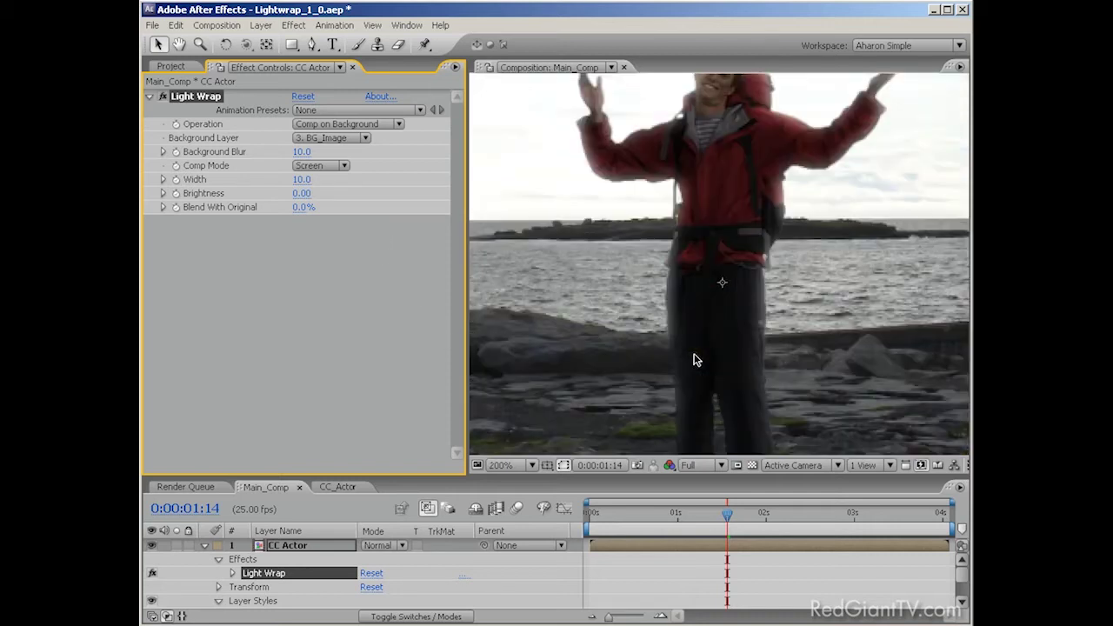
{"action": "key", "text": "h"}
{"action": "left_click_drag", "start_coordinate": [695, 356], "coordinate": [653, 195]}
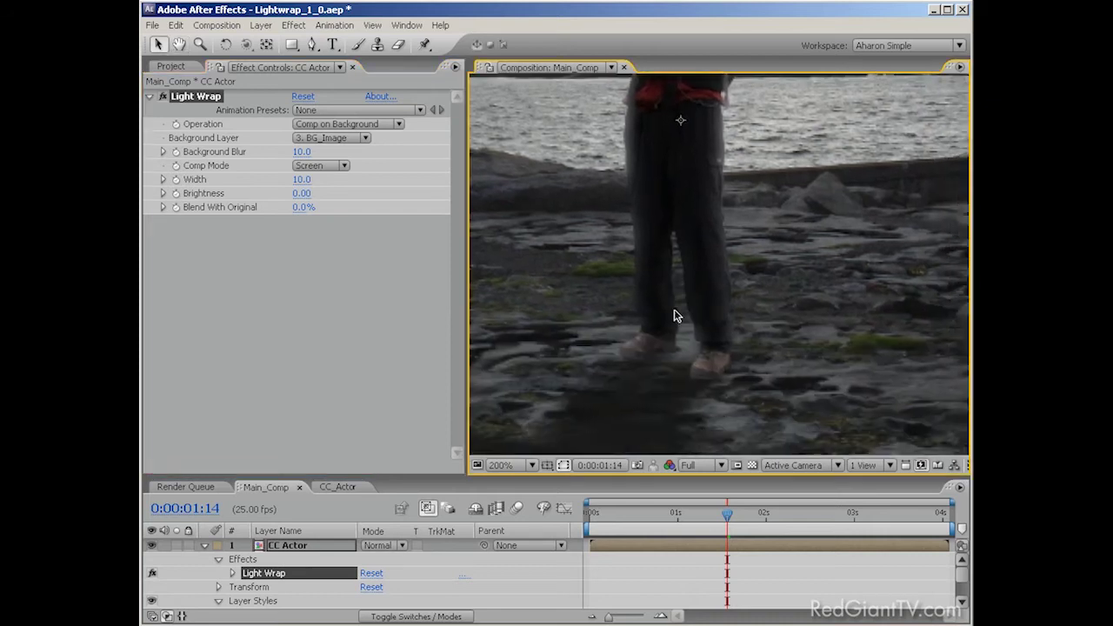
{"action": "key", "text": "v"}
Step: Toggle Light Wrap off and on to compare the glow, then re-centre the whole frame
{"action": "left_click", "coordinate": [165, 96]}
{"action": "left_click", "coordinate": [165, 97]}
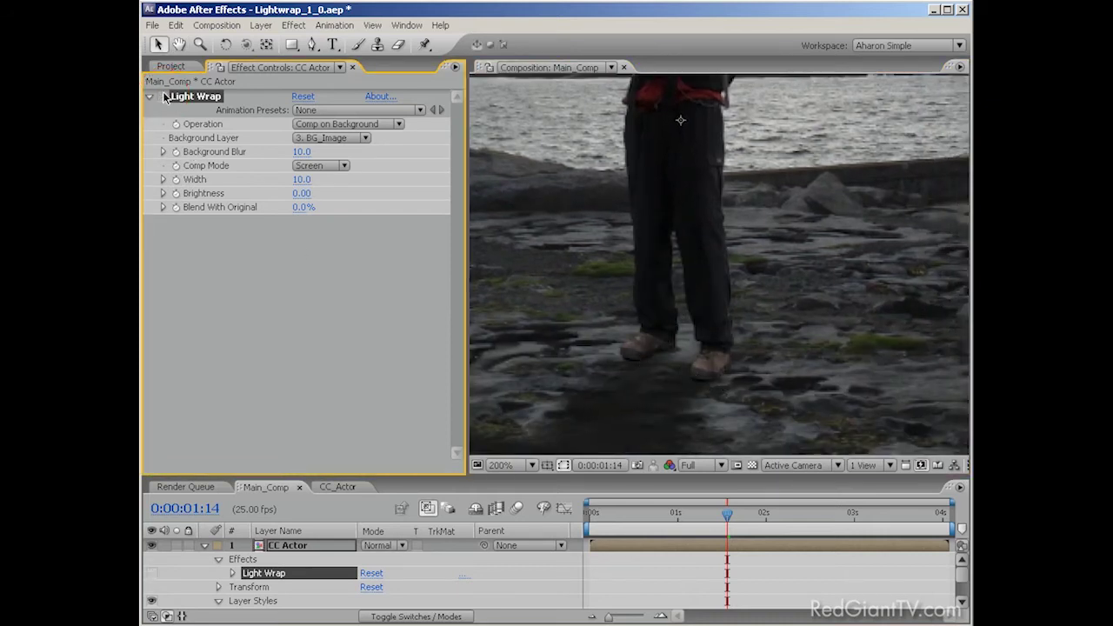
{"action": "left_click", "coordinate": [165, 97]}
{"action": "left_click", "coordinate": [164, 96]}
{"action": "left_click", "coordinate": [165, 96]}
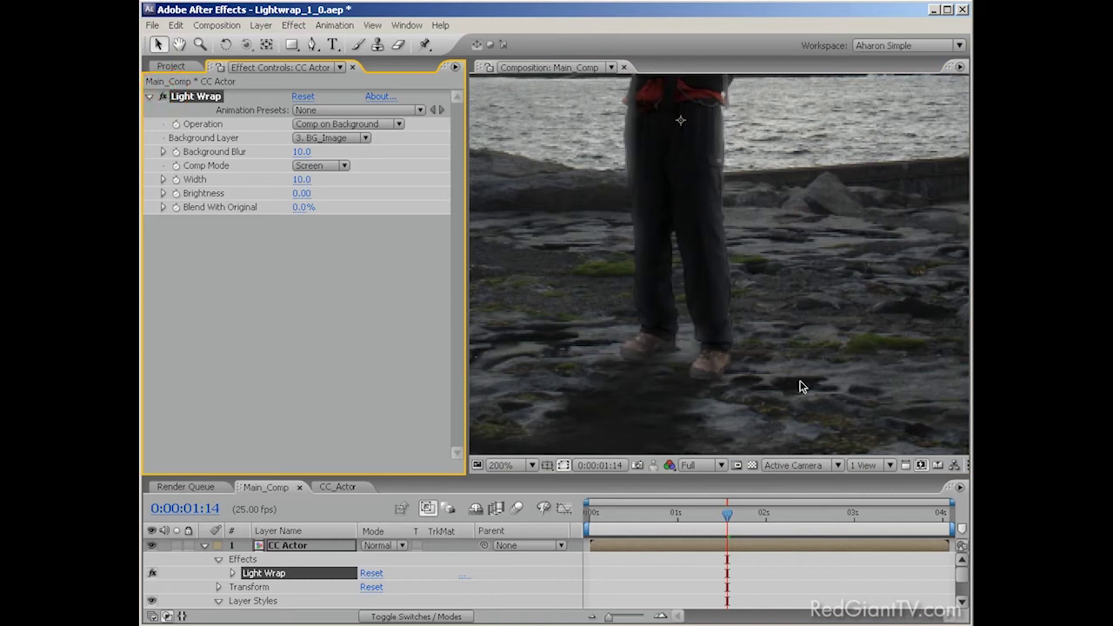
{"action": "scroll", "coordinate": [715, 318], "scroll_direction": "down", "scroll_amount": 2}
{"action": "key", "text": "h"}
{"action": "left_click_drag", "start_coordinate": [666, 281], "coordinate": [706, 360]}
{"action": "key", "text": "v"}
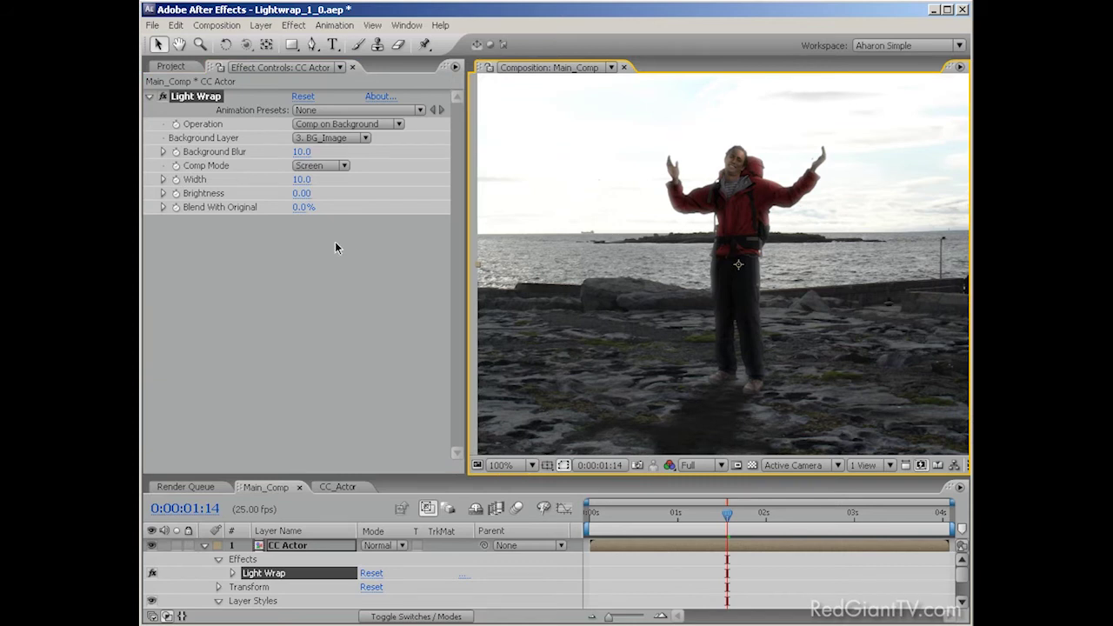
Step: Set Light Wrap's Operation to Wrap Only
{"action": "left_click", "coordinate": [315, 125]}
{"action": "left_click", "coordinate": [315, 142]}
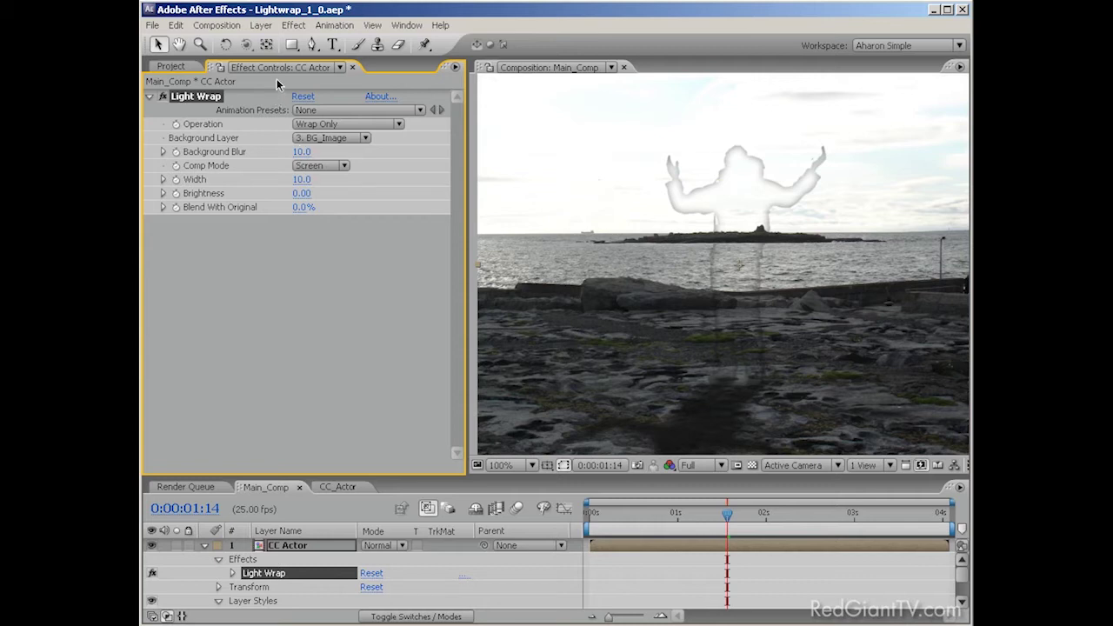
Step: Add a Linear Wipe transition effect to CC Actor
{"action": "left_click", "coordinate": [293, 26]}
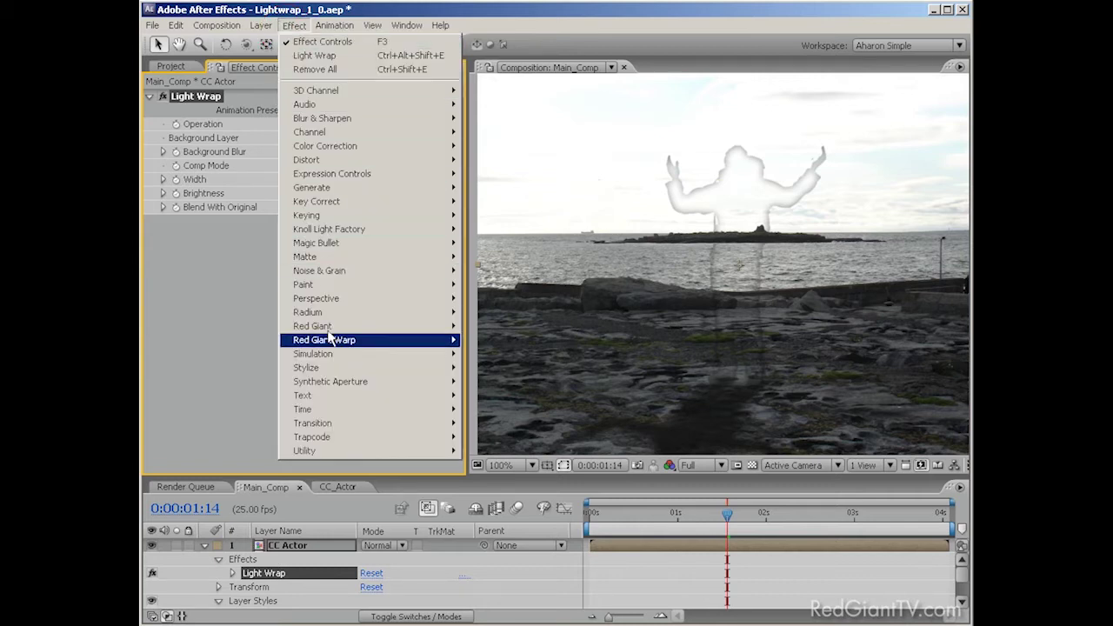
{"action": "mouse_move", "coordinate": [359, 424]}
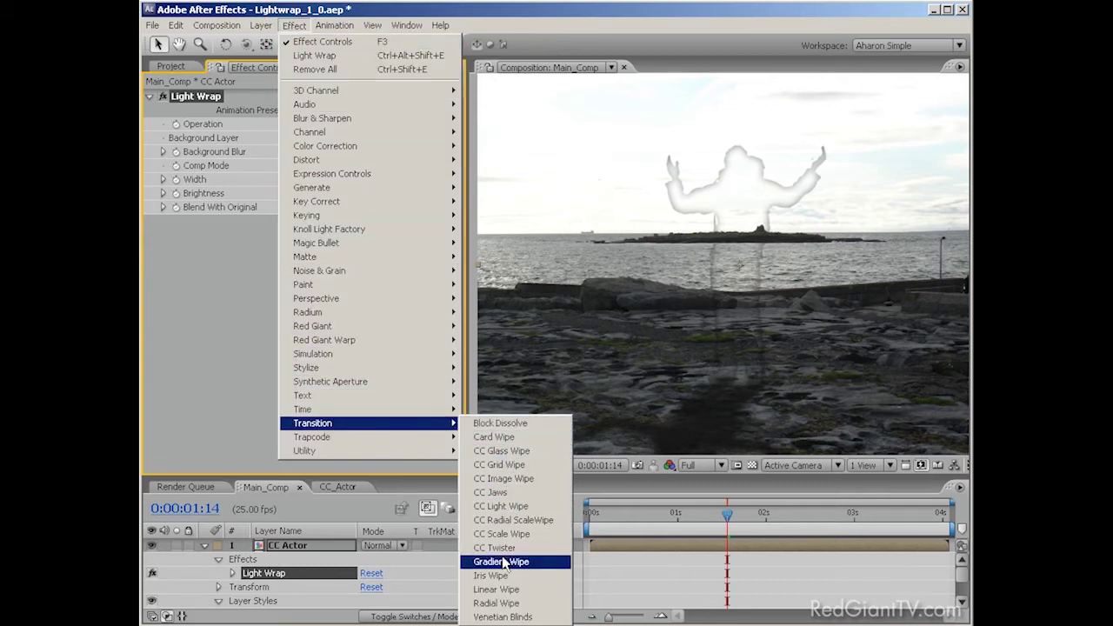
{"action": "left_click", "coordinate": [496, 589]}
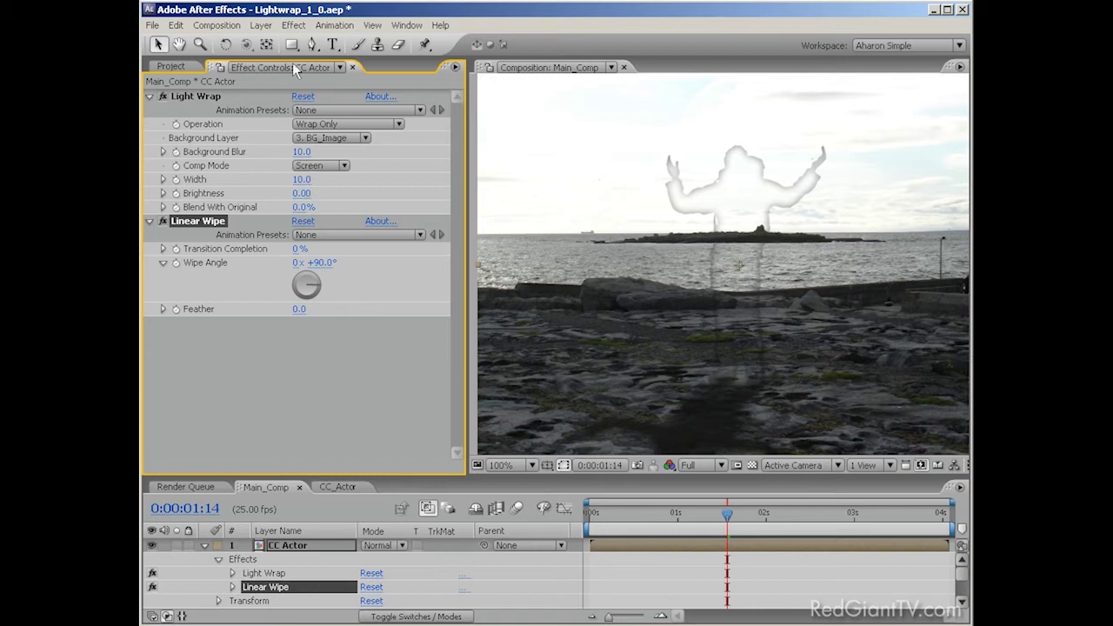
Step: Add a CC Composite channel effect to CC Actor
{"action": "left_click", "coordinate": [294, 25]}
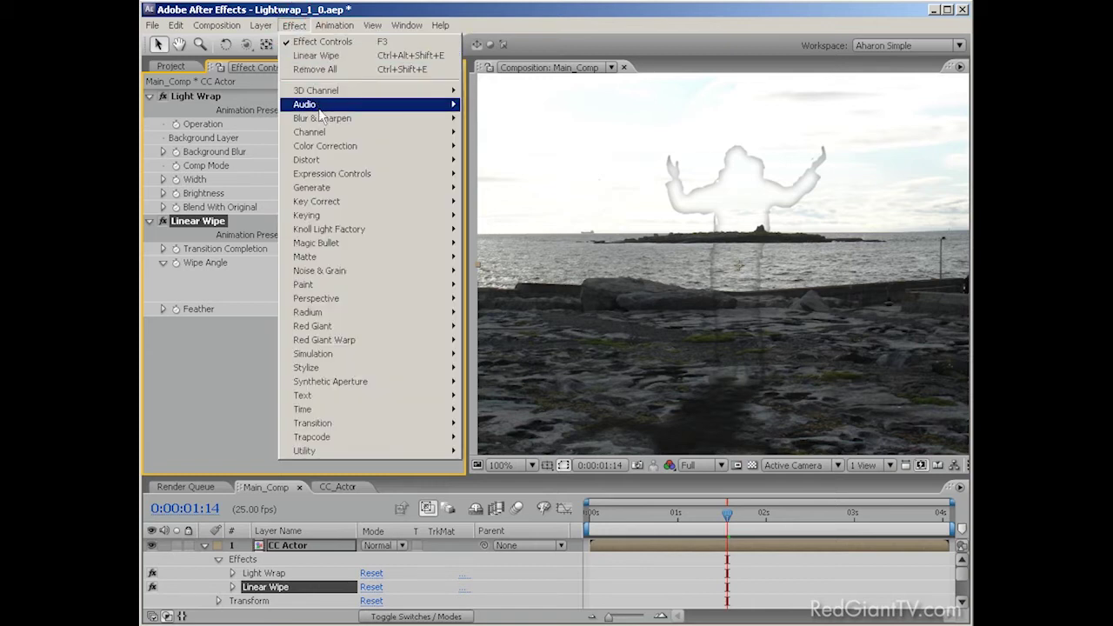
{"action": "mouse_move", "coordinate": [445, 135]}
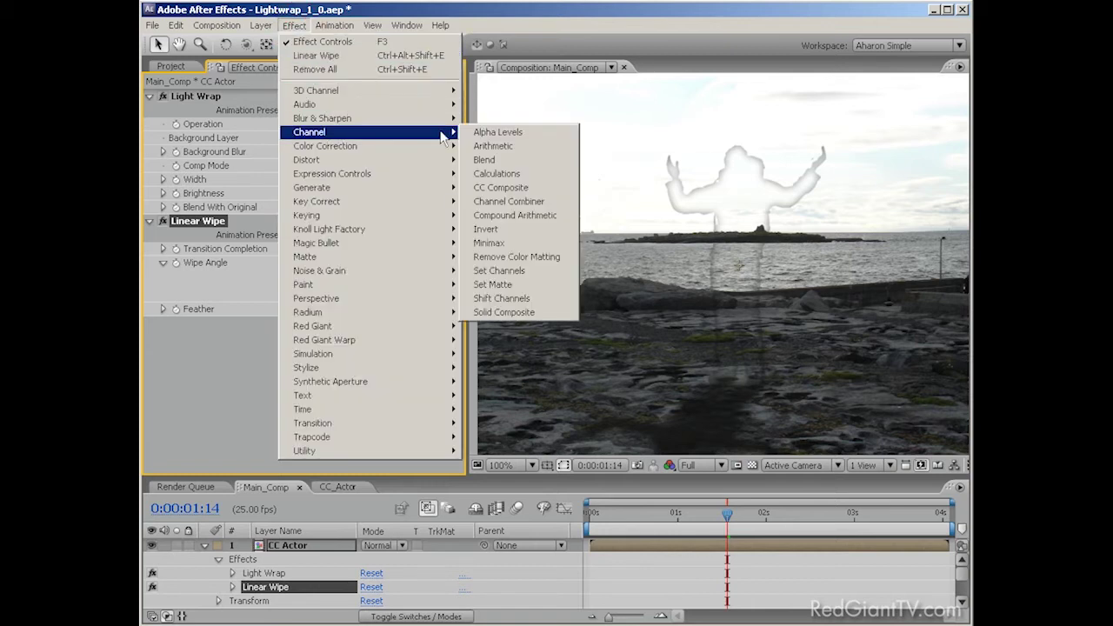
{"action": "left_click", "coordinate": [517, 187]}
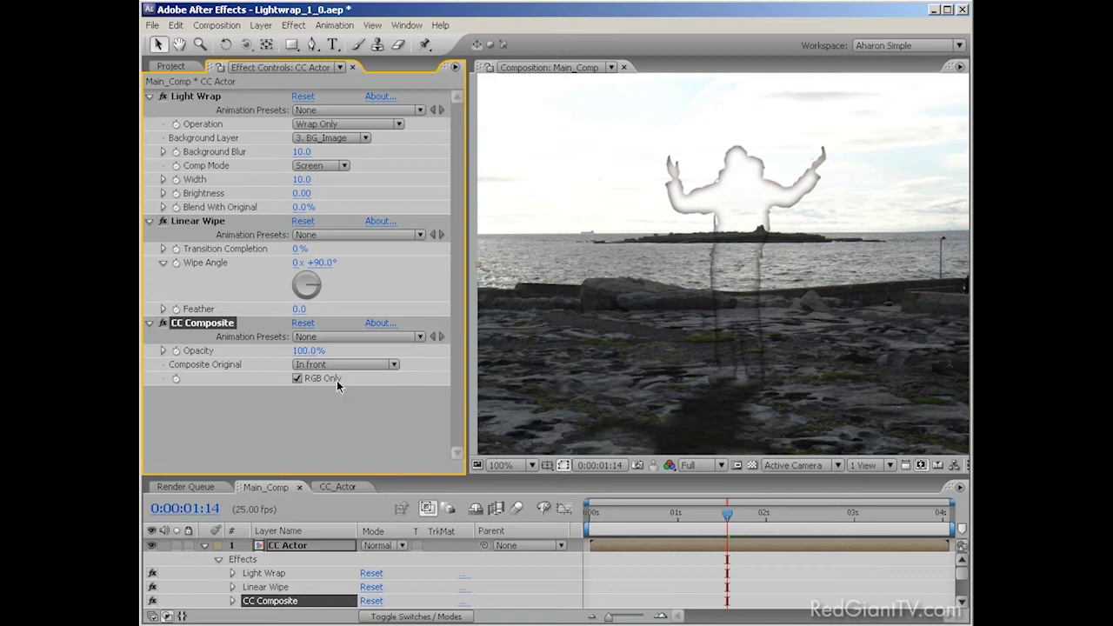
Step: In CC Composite, uncheck RGB Only and set Composite Original to Add
{"action": "left_click", "coordinate": [299, 380]}
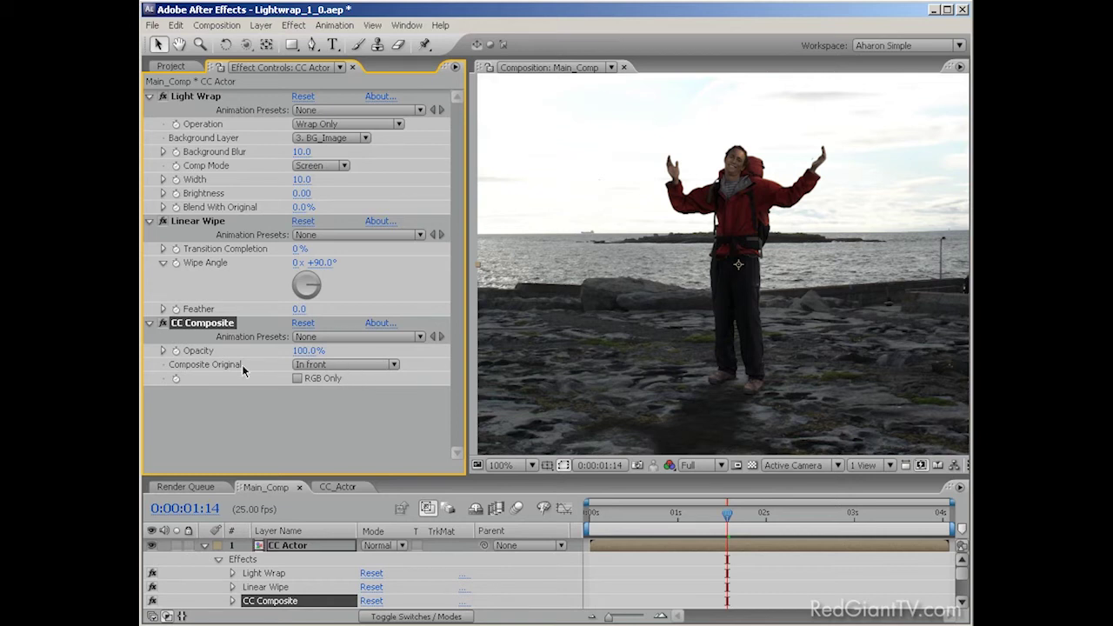
{"action": "left_click", "coordinate": [344, 365]}
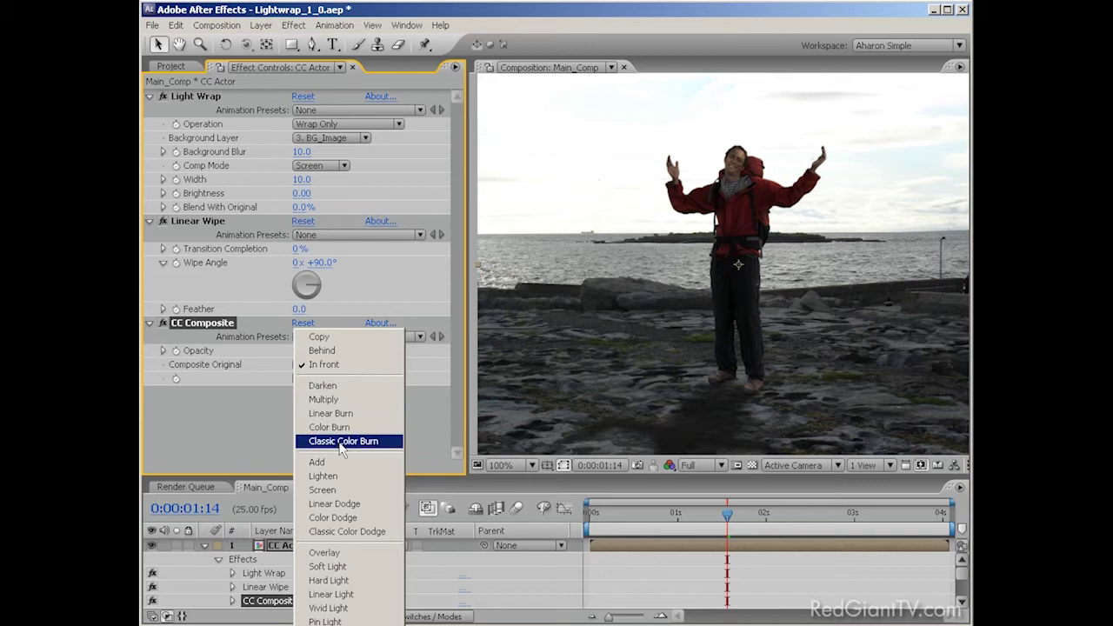
{"action": "left_click", "coordinate": [316, 462]}
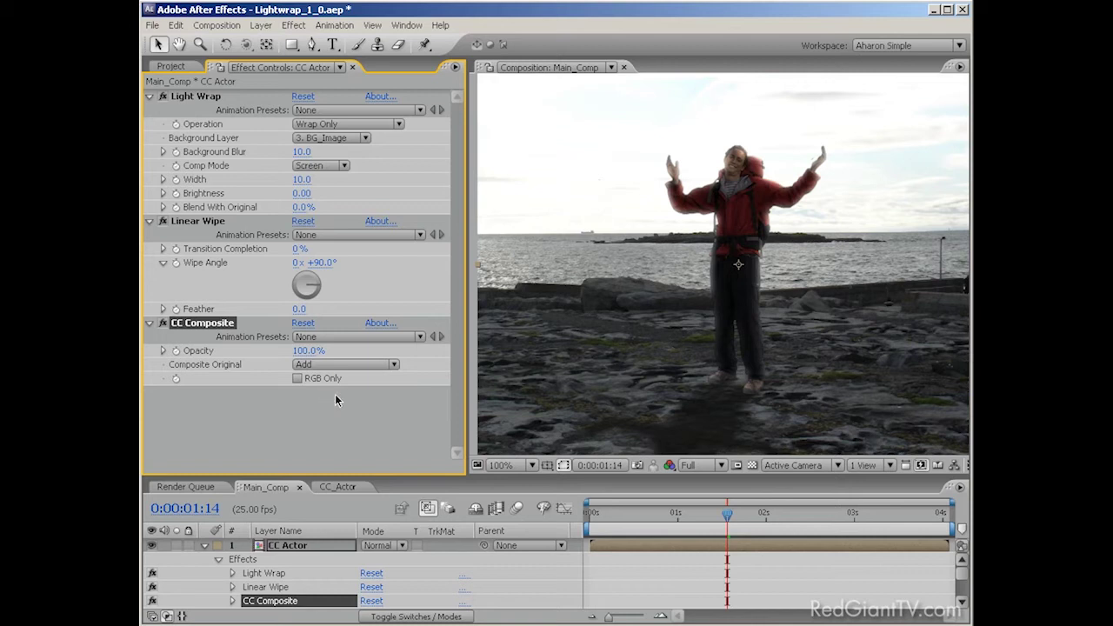
{"action": "key", "text": "period"}
Step: Frame the actor's feet and set Linear Wipe's Wipe Angle to 0°
{"action": "key", "text": "h"}
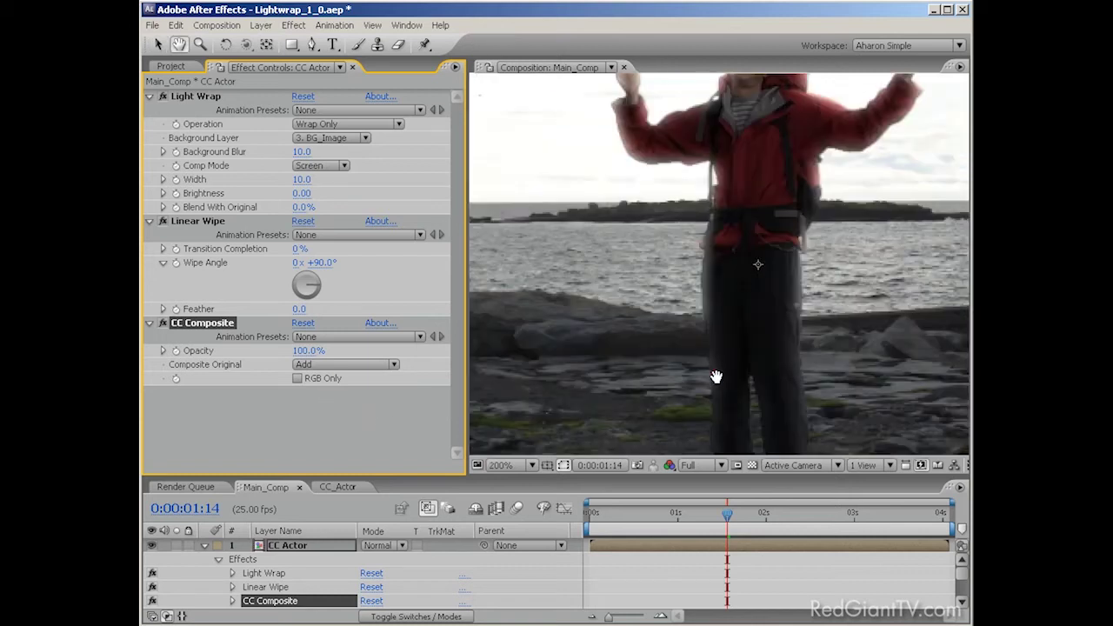
{"action": "left_click_drag", "start_coordinate": [713, 380], "coordinate": [681, 228]}
{"action": "key", "text": "v"}
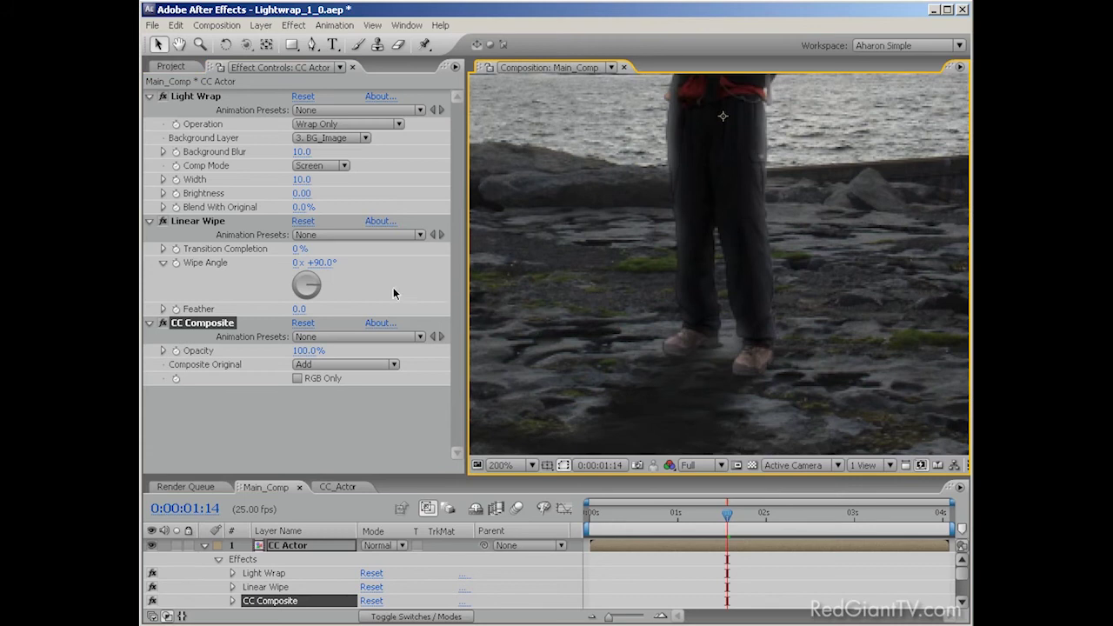
{"action": "left_click", "coordinate": [322, 263]}
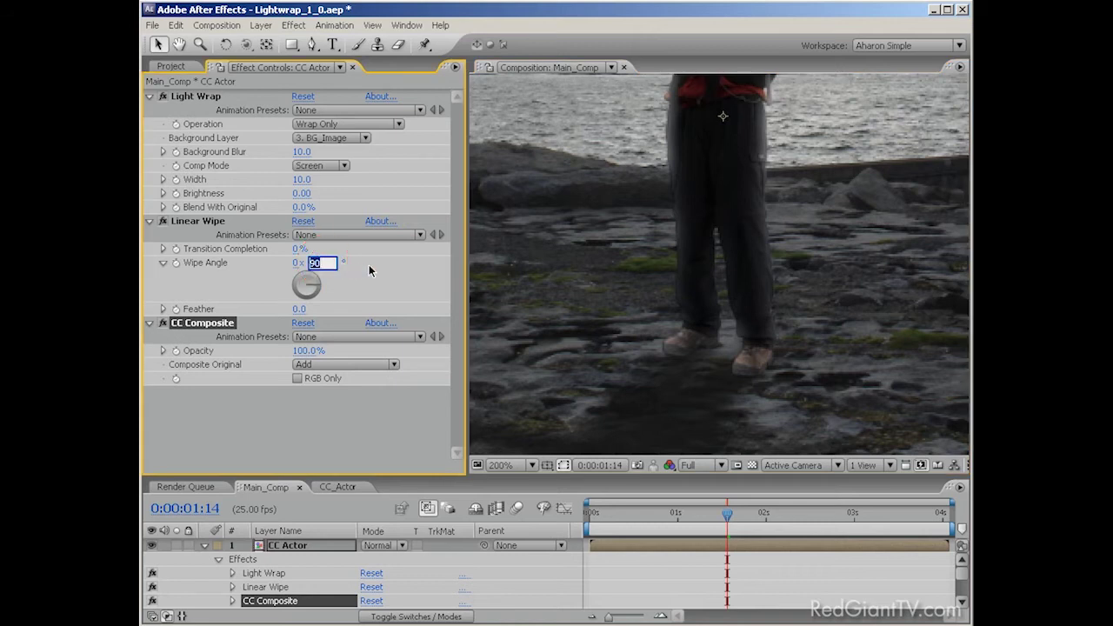
{"action": "type", "text": "0"}
{"action": "key", "text": "Return"}
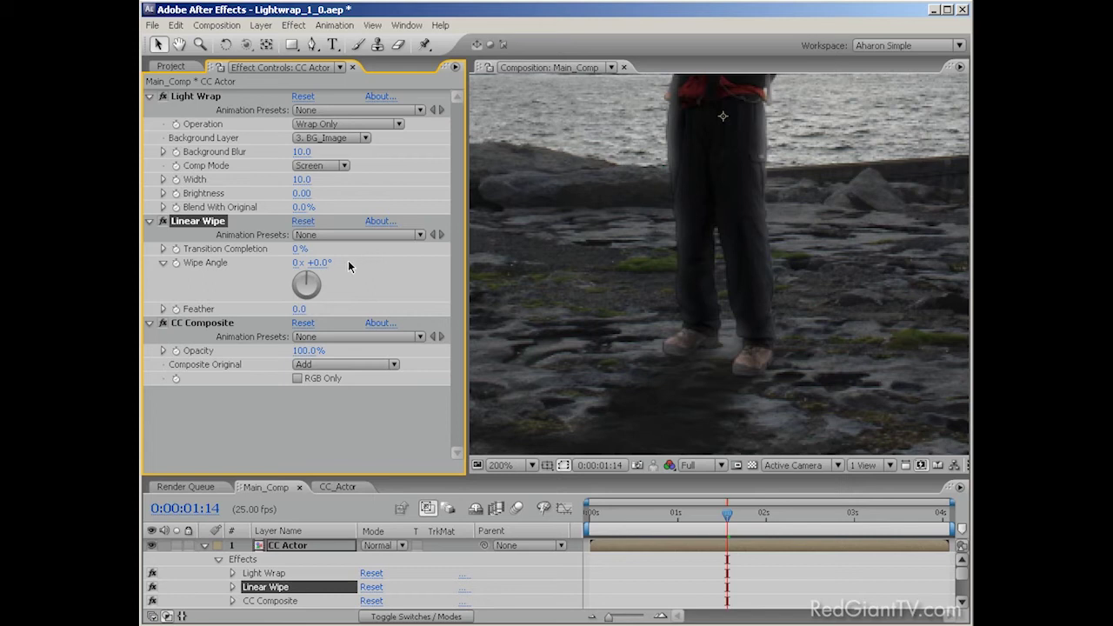
Step: Set Transition Completion to 32% and Feather to 38, then re-centre the full frame
{"action": "left_click_drag", "start_coordinate": [300, 249], "coordinate": [318, 248]}
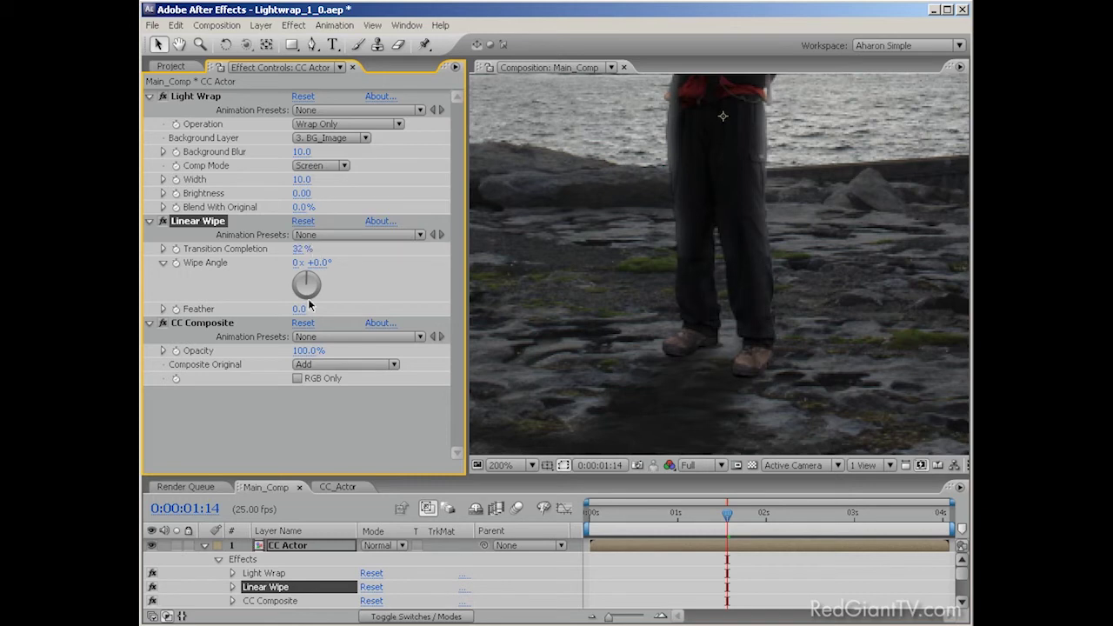
{"action": "left_click_drag", "start_coordinate": [300, 308], "coordinate": [328, 304]}
{"action": "scroll", "coordinate": [658, 301], "scroll_direction": "down", "scroll_amount": 1}
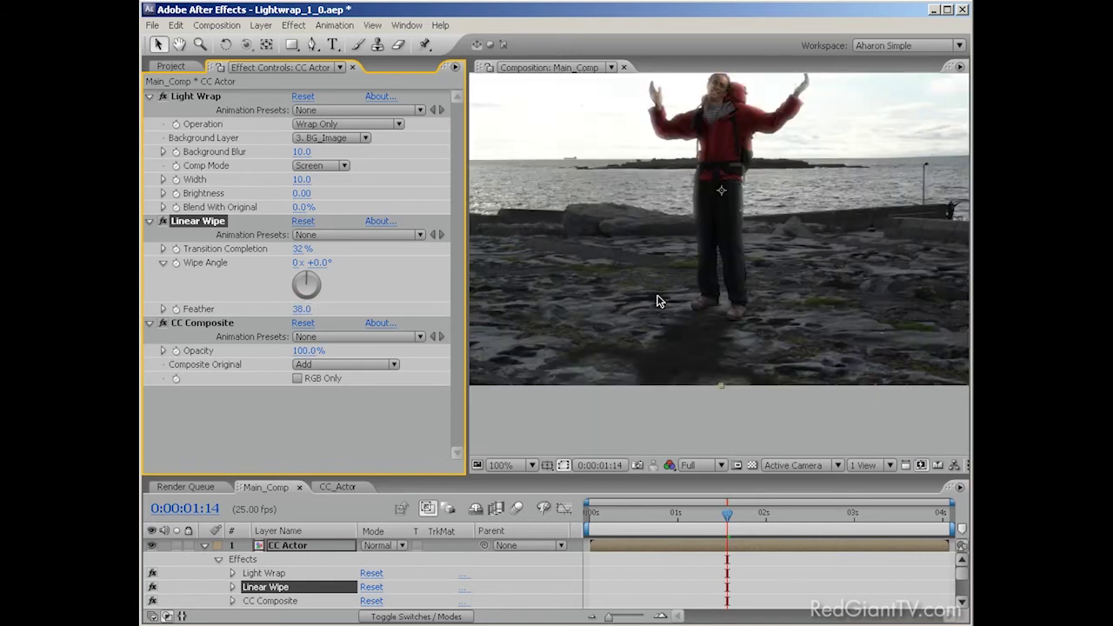
{"action": "key", "text": "h"}
{"action": "left_click_drag", "start_coordinate": [670, 279], "coordinate": [676, 349]}
{"action": "left_click", "coordinate": [676, 349]}
{"action": "key", "text": "v"}
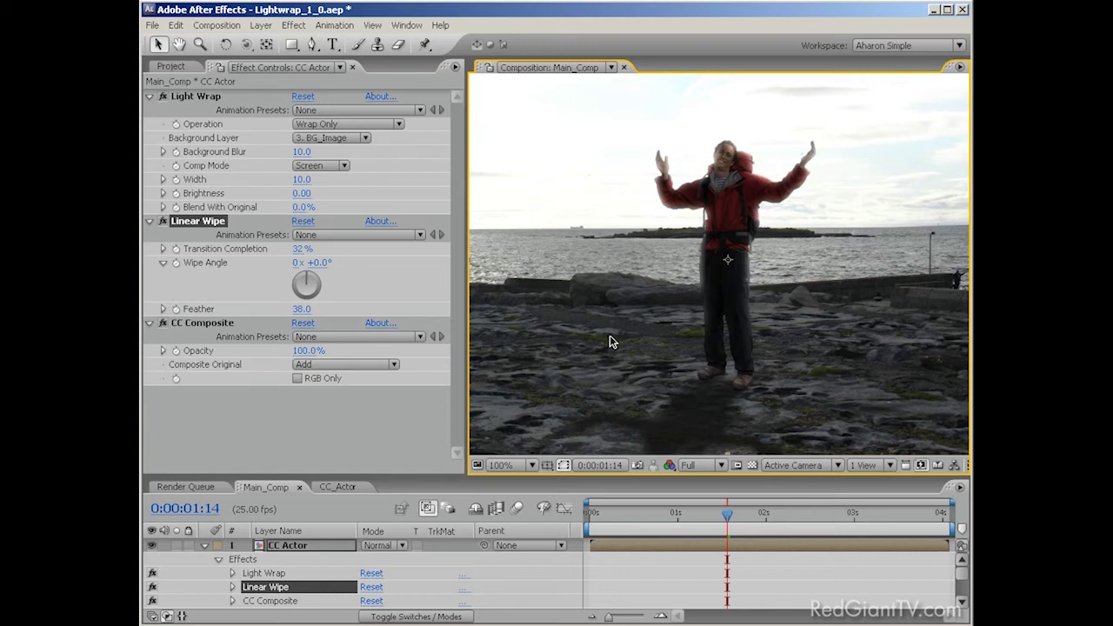
{"action": "left_click", "coordinate": [161, 324]}
{"action": "left_click", "coordinate": [162, 324]}
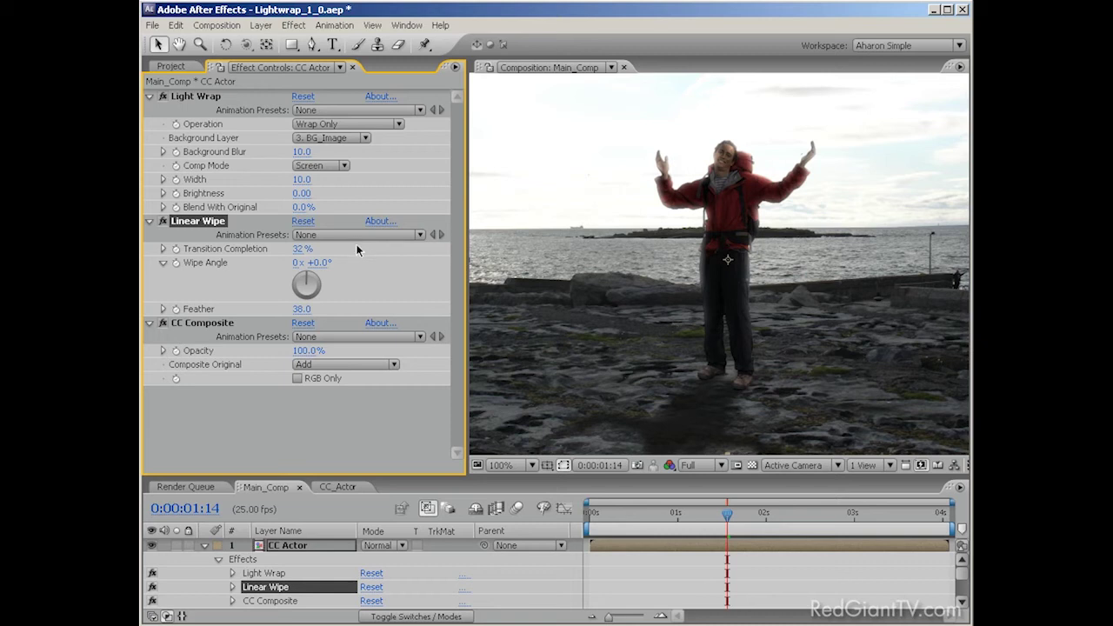
Step: Add Hue/Saturation to CC Actor with Master Saturation at -40, keeping Channel Control on Master
{"action": "left_click", "coordinate": [294, 25]}
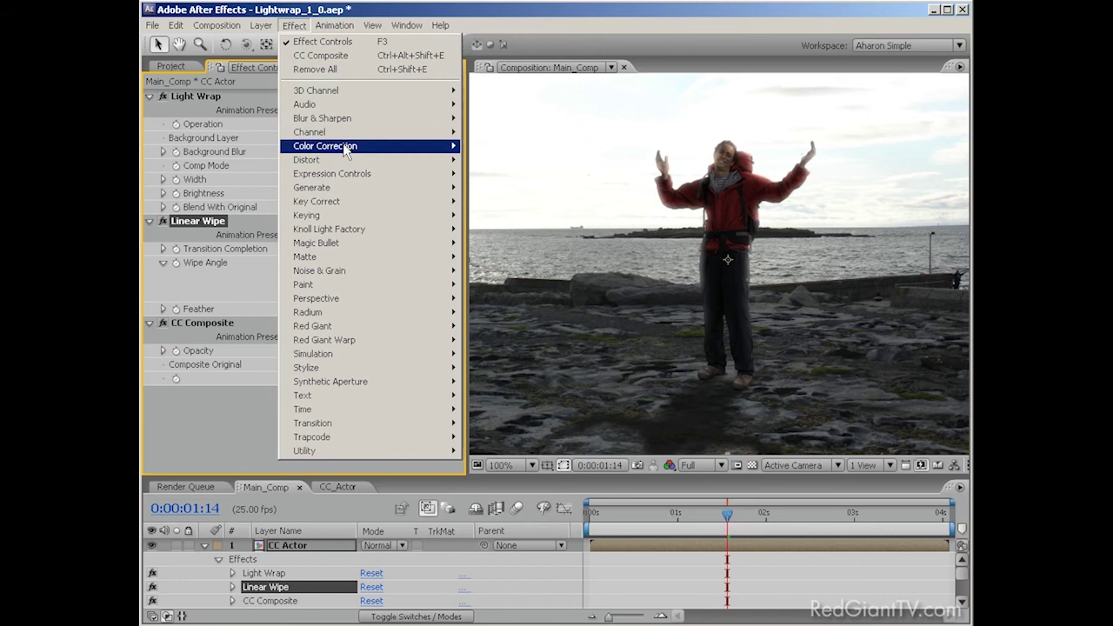
{"action": "mouse_move", "coordinate": [348, 148]}
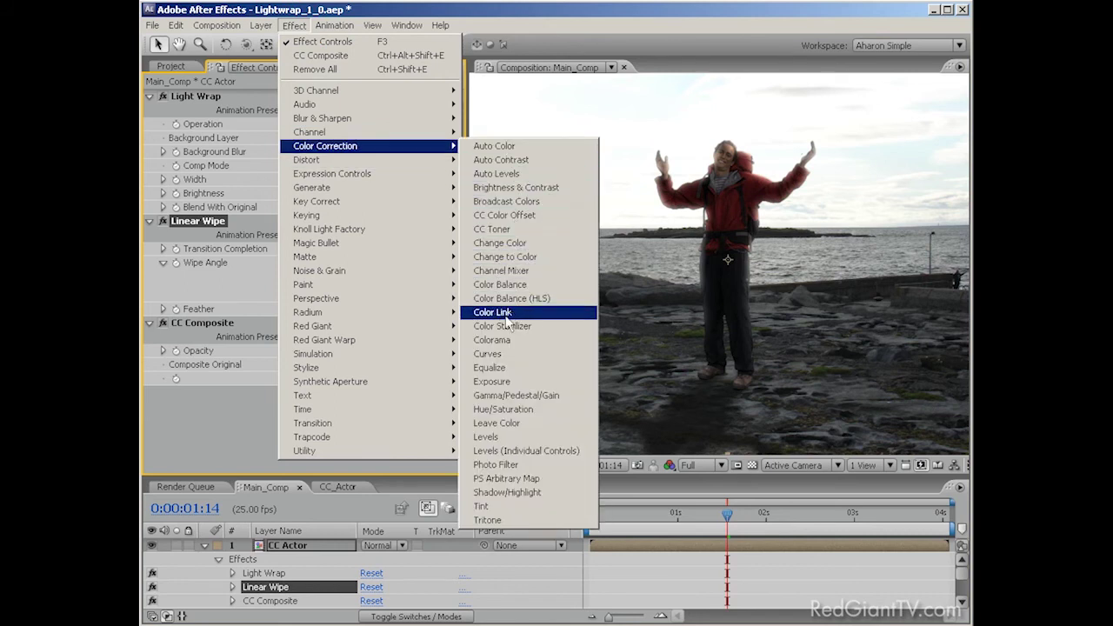
{"action": "left_click", "coordinate": [492, 409]}
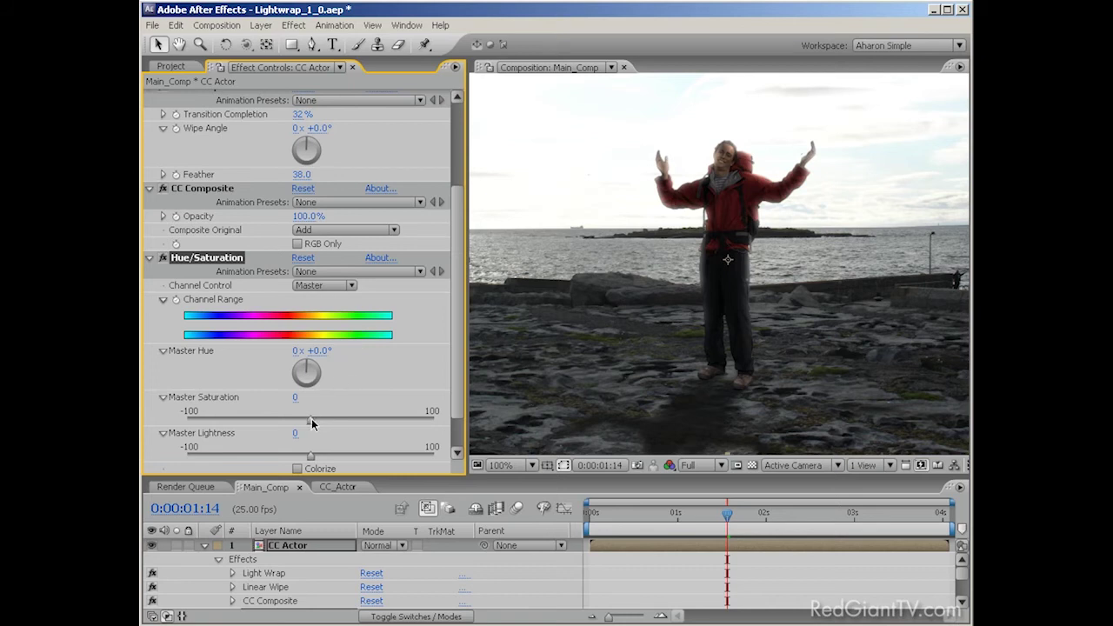
{"action": "left_click_drag", "start_coordinate": [311, 419], "coordinate": [252, 419]}
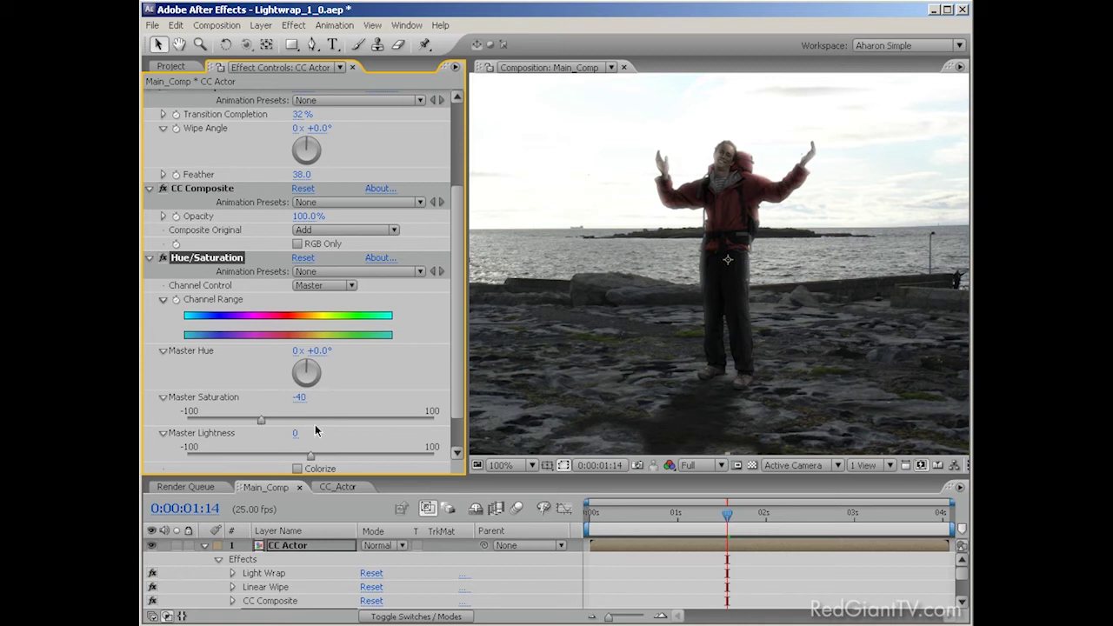
{"action": "left_click", "coordinate": [314, 287]}
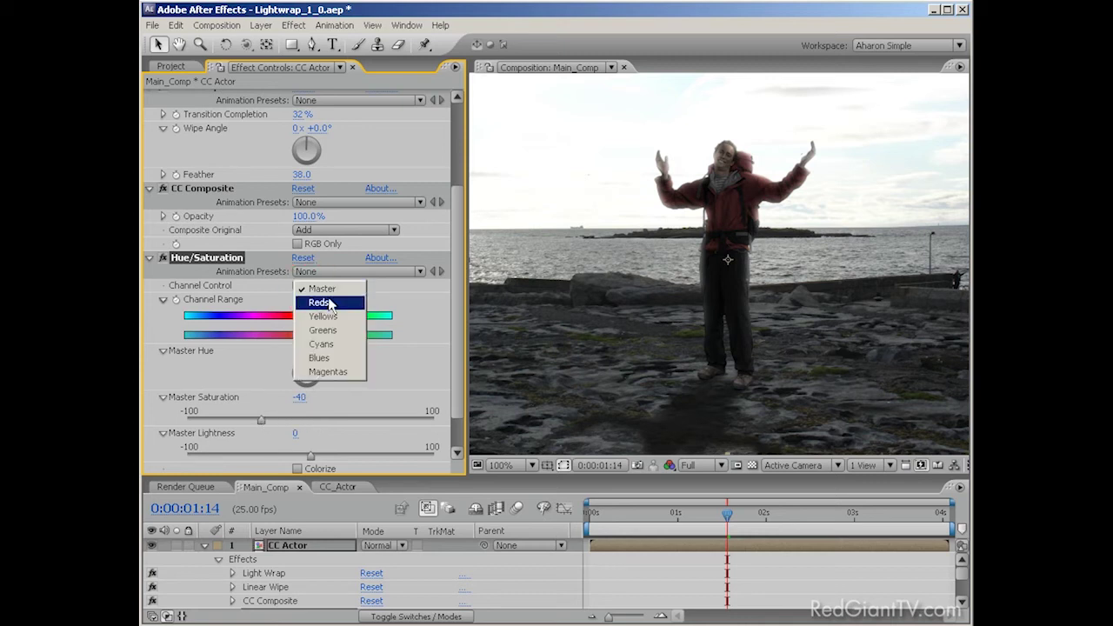
{"action": "left_click", "coordinate": [328, 289]}
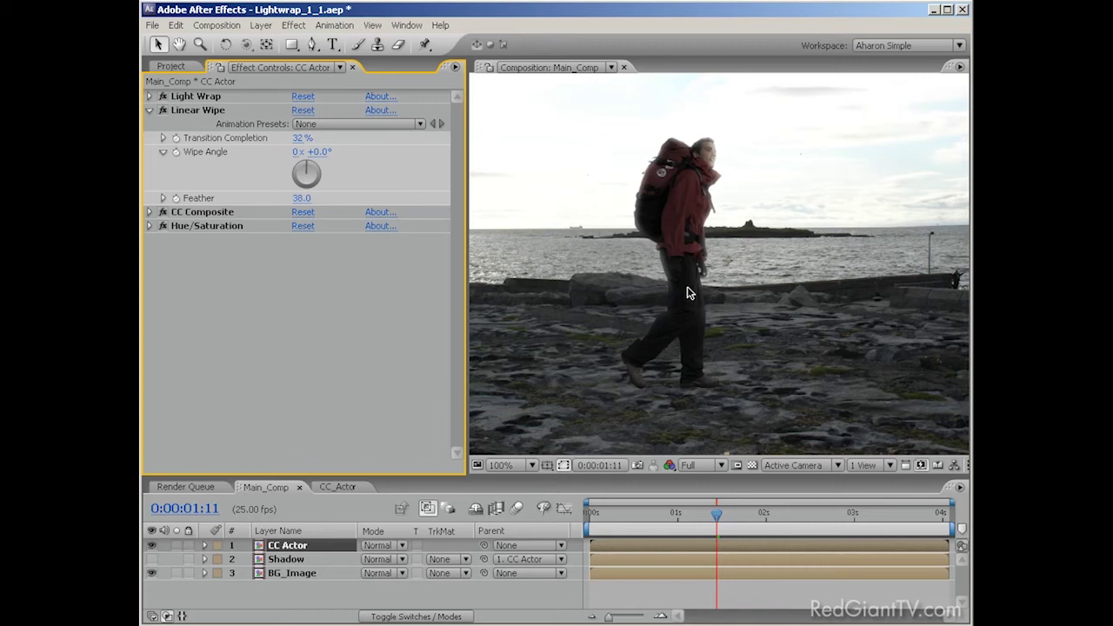
Step: Move the actor to the frame's left edge and keyframe Position 23.5, 252.0 at 0:00:00:00
{"action": "left_click_drag", "start_coordinate": [687, 287], "coordinate": [680, 373]}
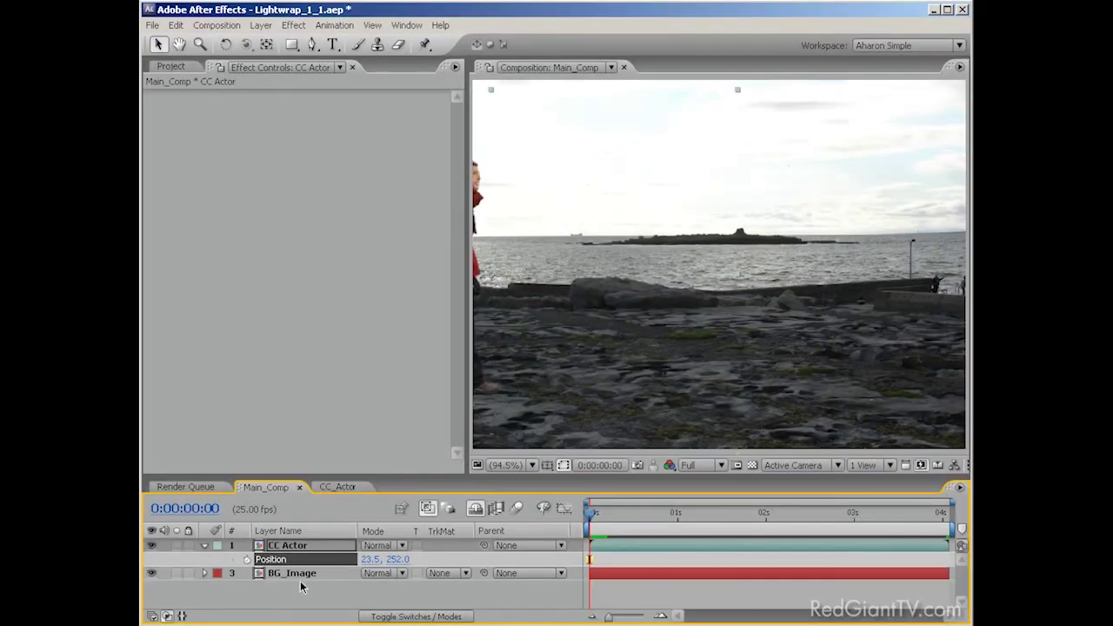
{"action": "left_click", "coordinate": [248, 560]}
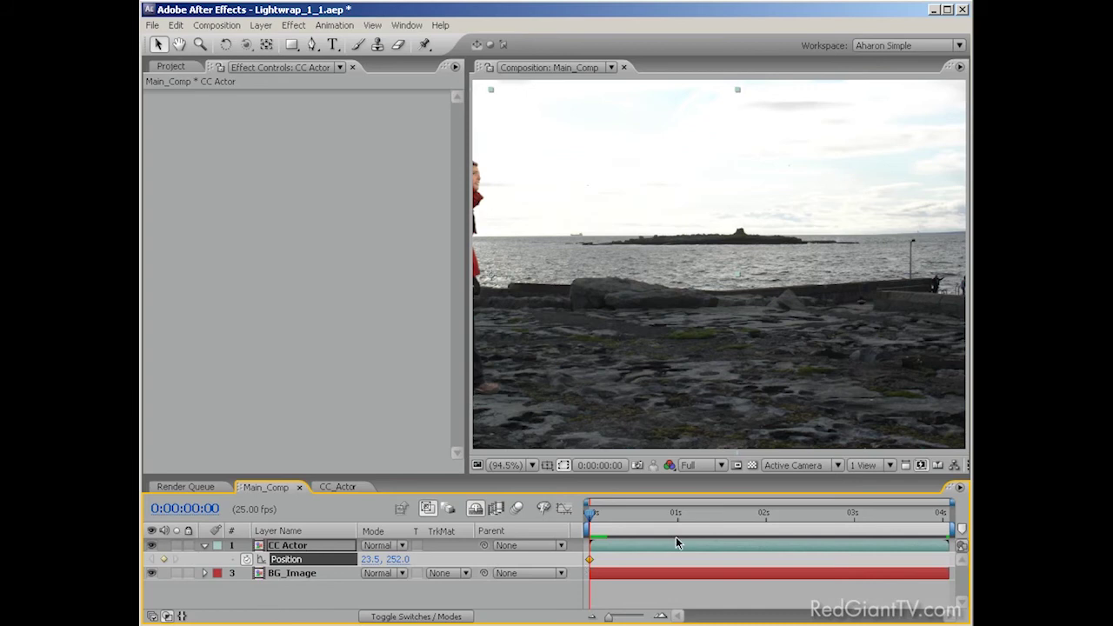
Step: Keyframe the actor's Position at 0 and 4:01 so it walks from left to right
{"action": "left_click", "coordinate": [798, 518]}
{"action": "left_click_drag", "start_coordinate": [798, 519], "coordinate": [946, 514]}
{"action": "left_click_drag", "start_coordinate": [517, 241], "coordinate": [1009, 241]}
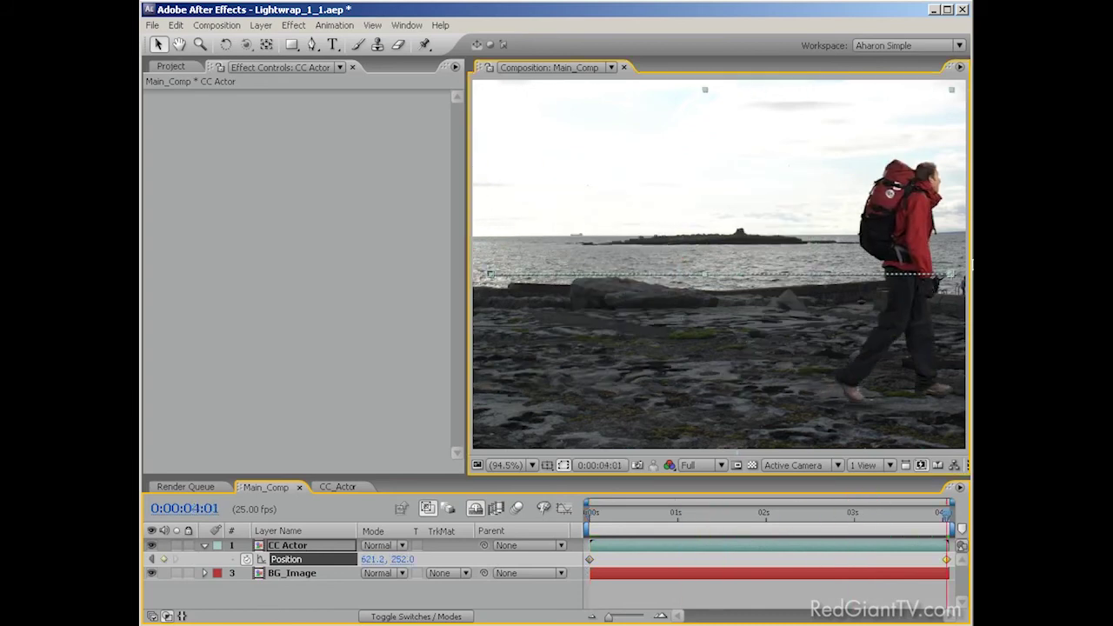
Step: Pre-compose the animated actor layer into CC Actor Comp 1 and preview the walk
{"action": "left_click", "coordinate": [260, 25]}
{"action": "left_click", "coordinate": [353, 508]}
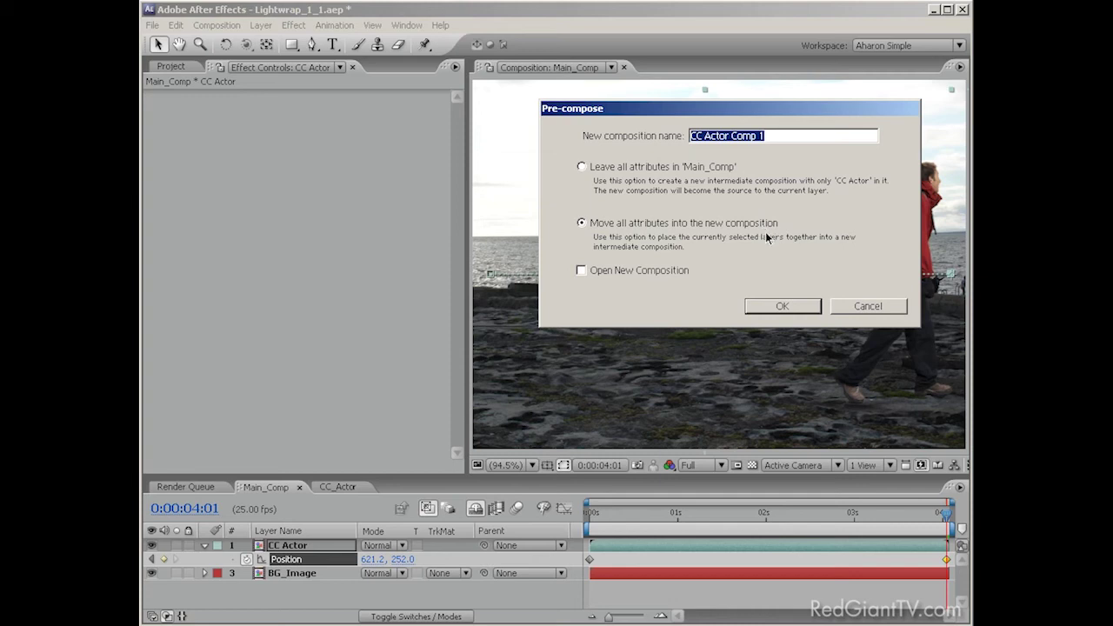
{"action": "left_click", "coordinate": [765, 306]}
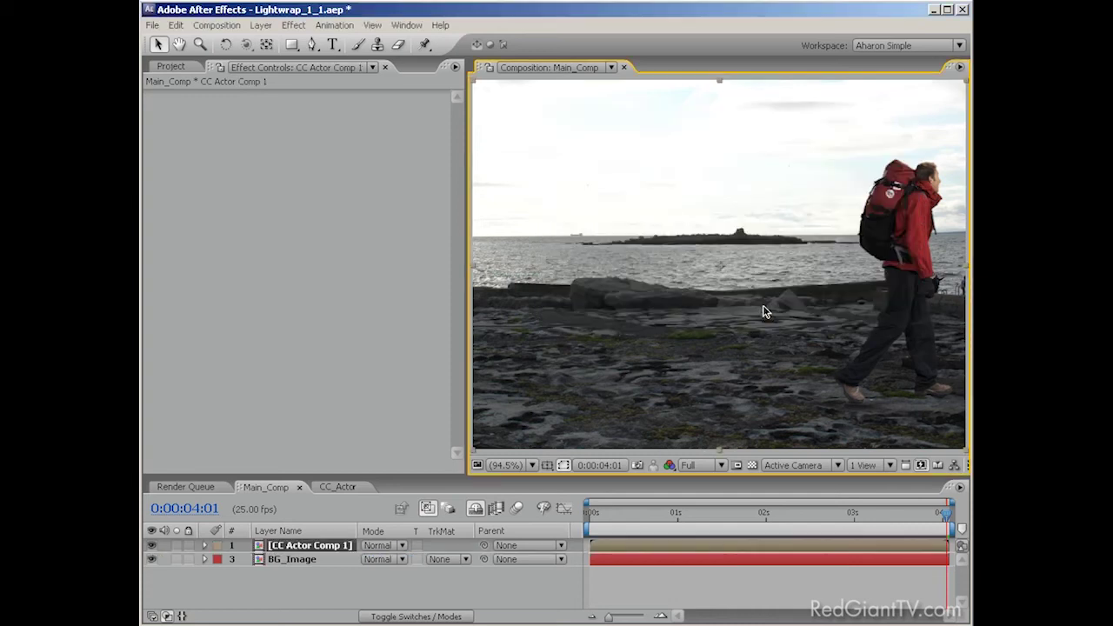
{"action": "left_click_drag", "start_coordinate": [866, 504], "coordinate": [837, 525]}
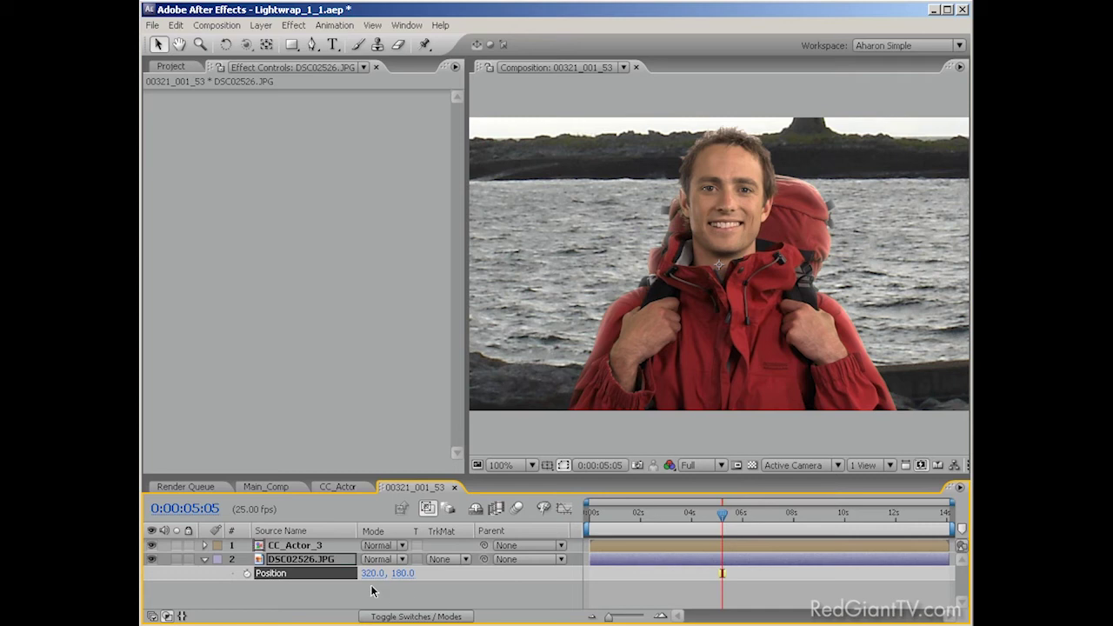
Step: Shift the DSC02526.JPG backdrop to Position X 150 and scale it down to 66%
{"action": "left_click_drag", "start_coordinate": [372, 573], "coordinate": [222, 565]}
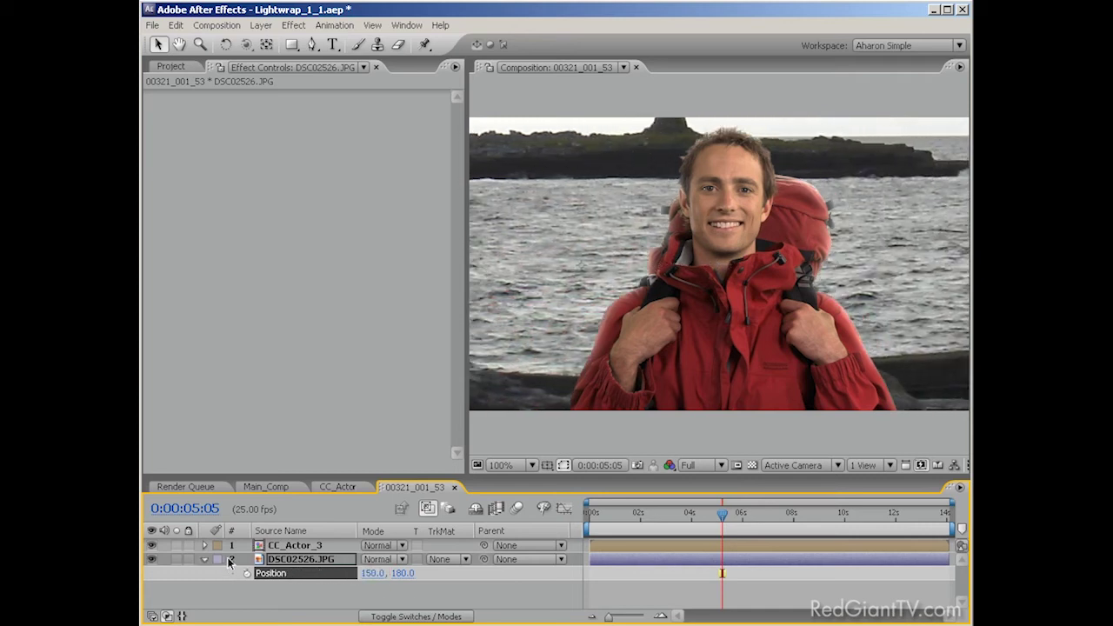
{"action": "key", "text": "s"}
{"action": "mouse_move", "coordinate": [373, 573]}
{"action": "left_mouse_down"}
{"action": "mouse_move", "coordinate": [352, 572]}
{"action": "mouse_move", "coordinate": [404, 573]}
{"action": "mouse_move", "coordinate": [335, 571]}
{"action": "mouse_move", "coordinate": [359, 571]}
{"action": "left_mouse_up"}
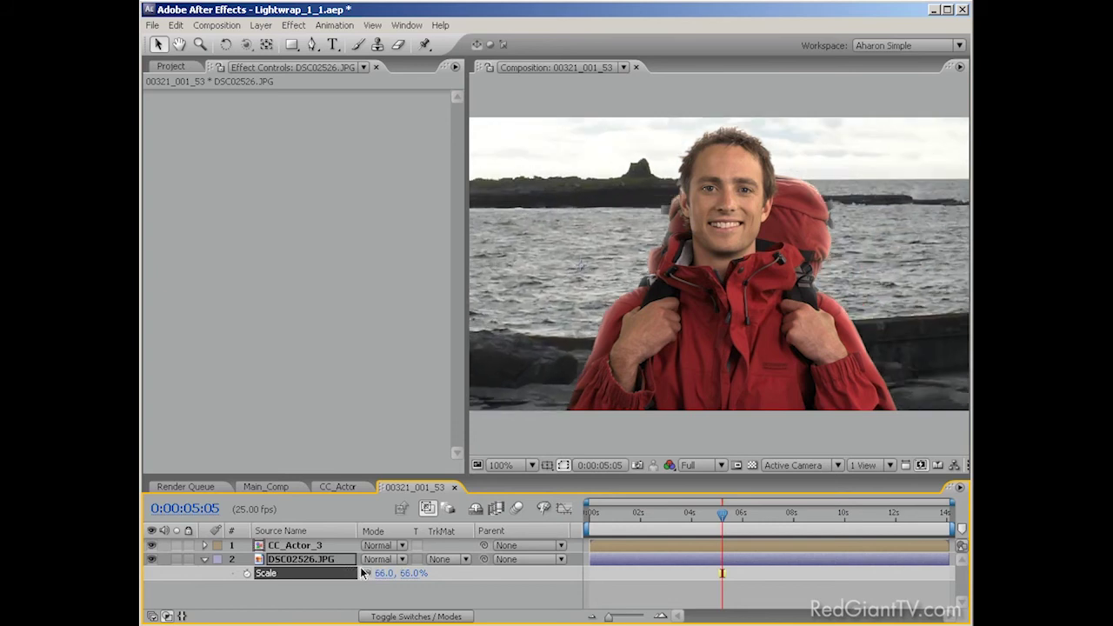
Step: Pre-compose the DSC02526.JPG layer into DSC02526.JPG Comp 1
{"action": "left_click", "coordinate": [302, 561]}
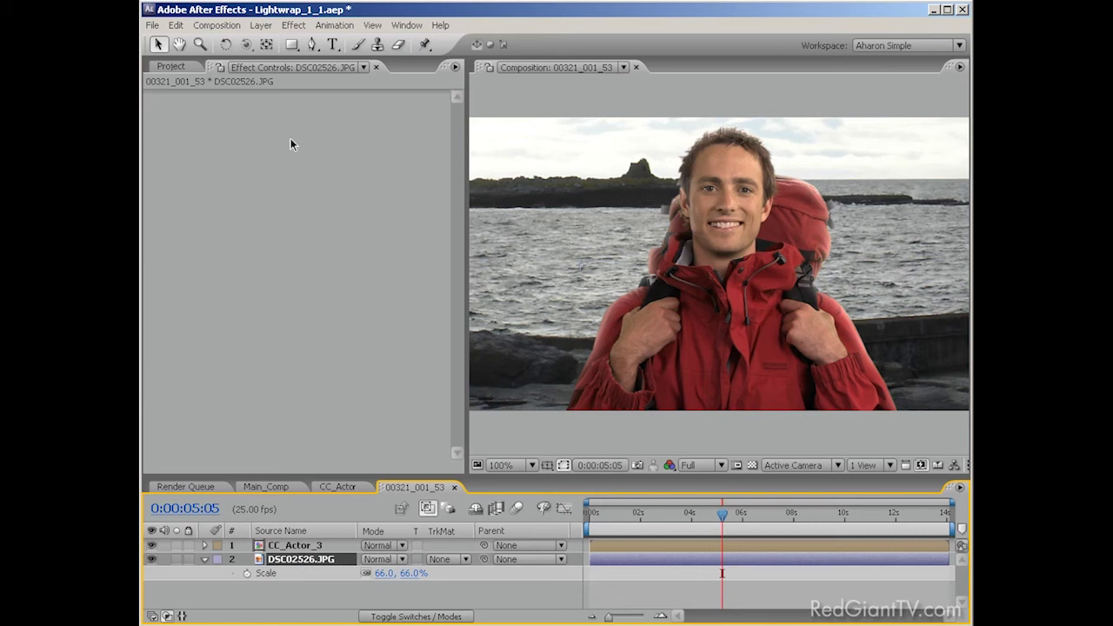
{"action": "left_click", "coordinate": [260, 26]}
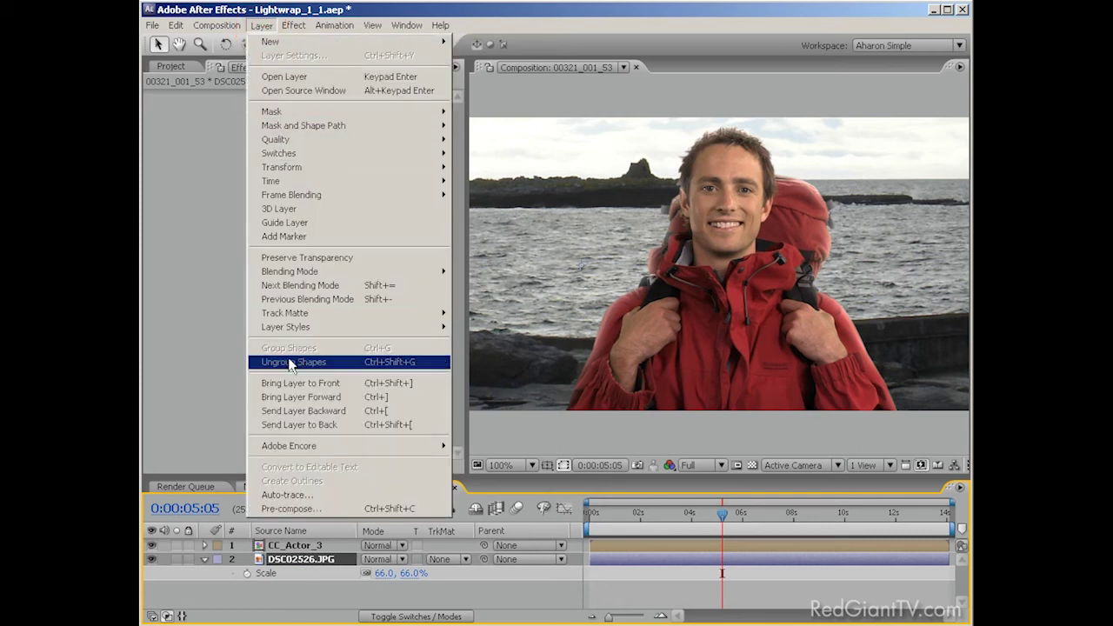
{"action": "left_click", "coordinate": [306, 507]}
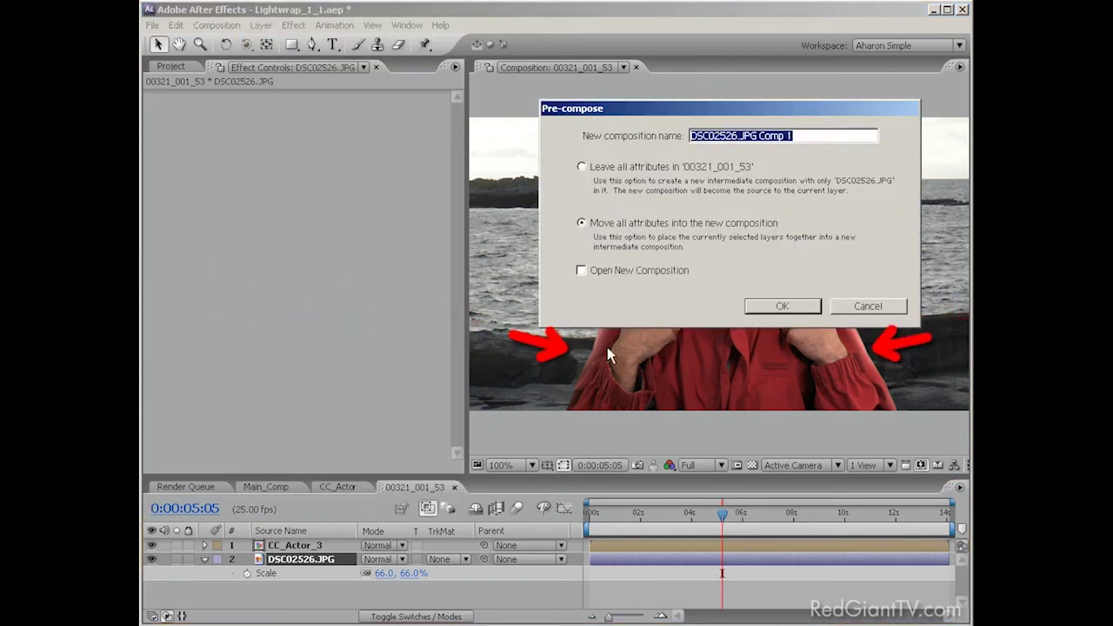
{"action": "left_click", "coordinate": [766, 306]}
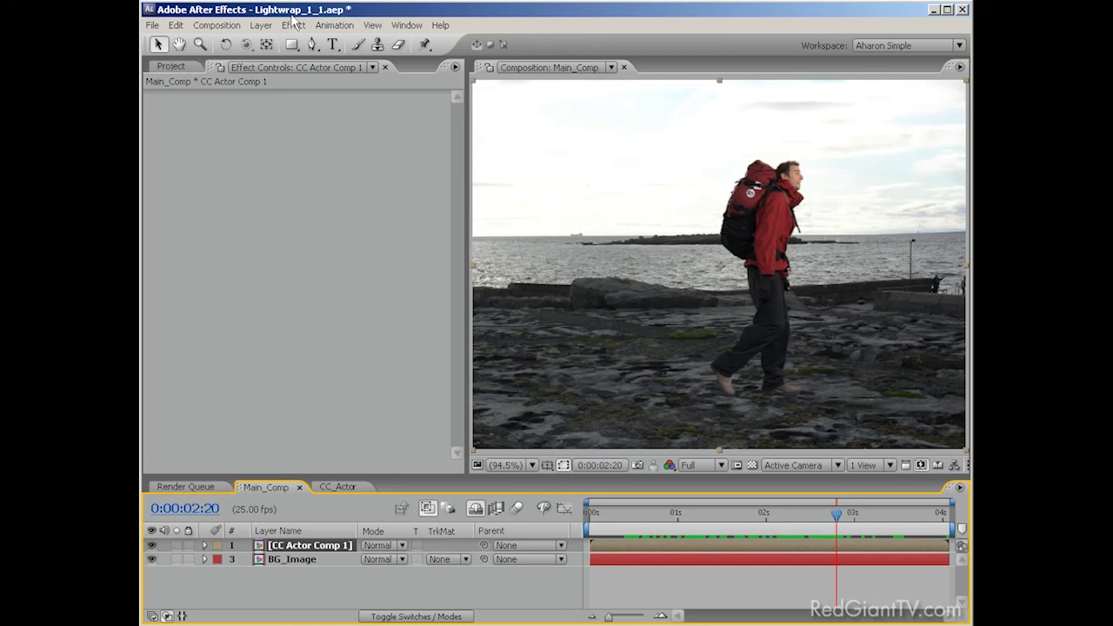
Step: Add Light Wrap to CC Actor Comp 1 using 3. BG_Image as the background layer, then preview
{"action": "left_click", "coordinate": [294, 25]}
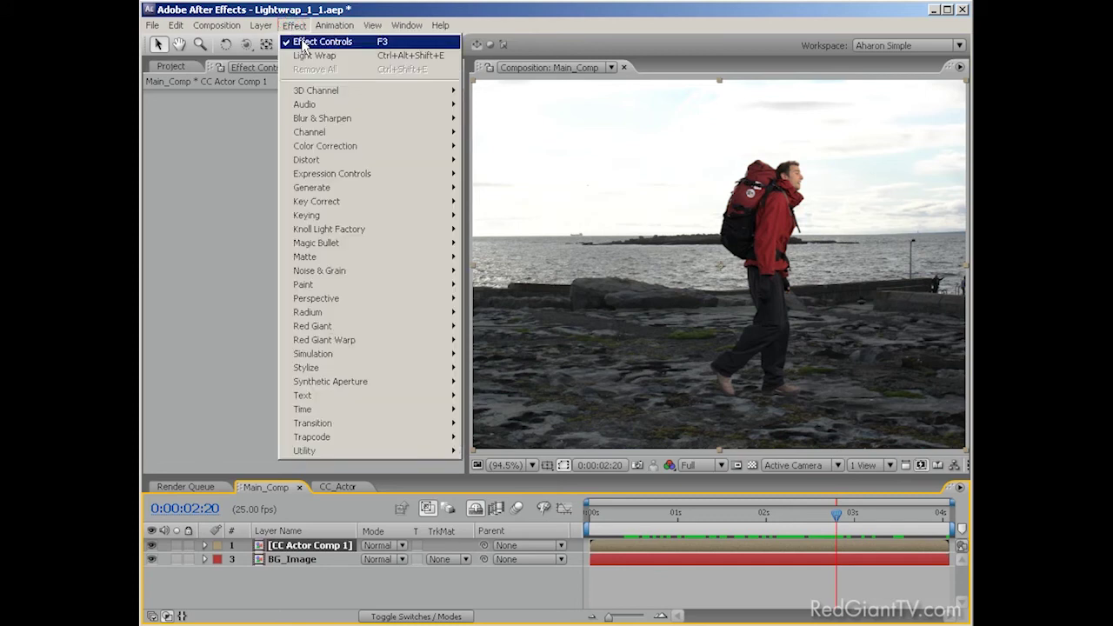
{"action": "left_click", "coordinate": [313, 54]}
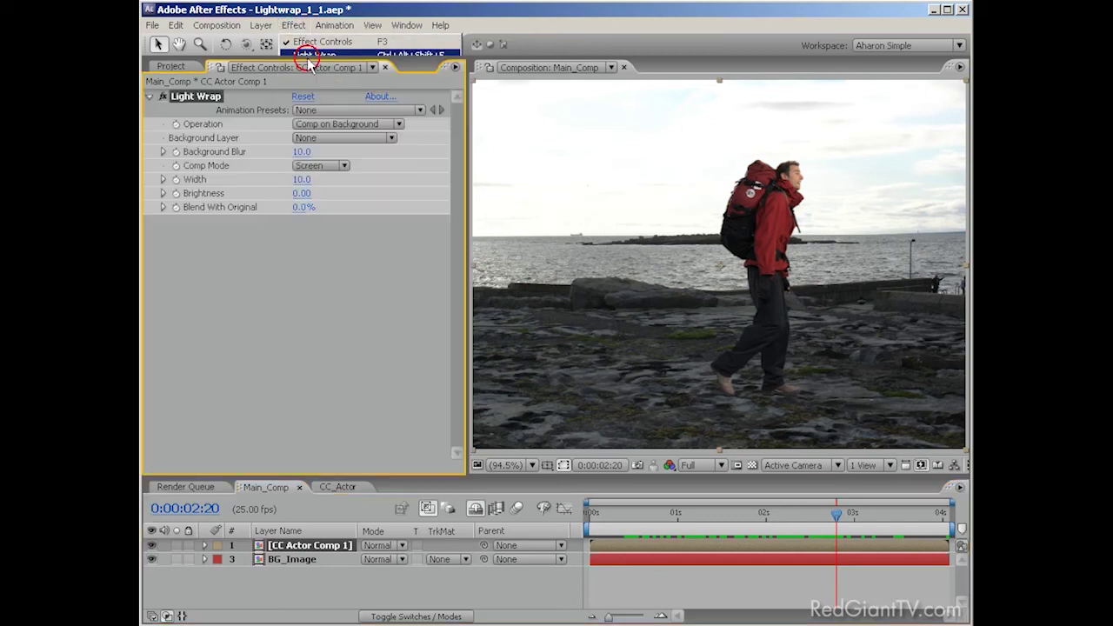
{"action": "left_click", "coordinate": [341, 137]}
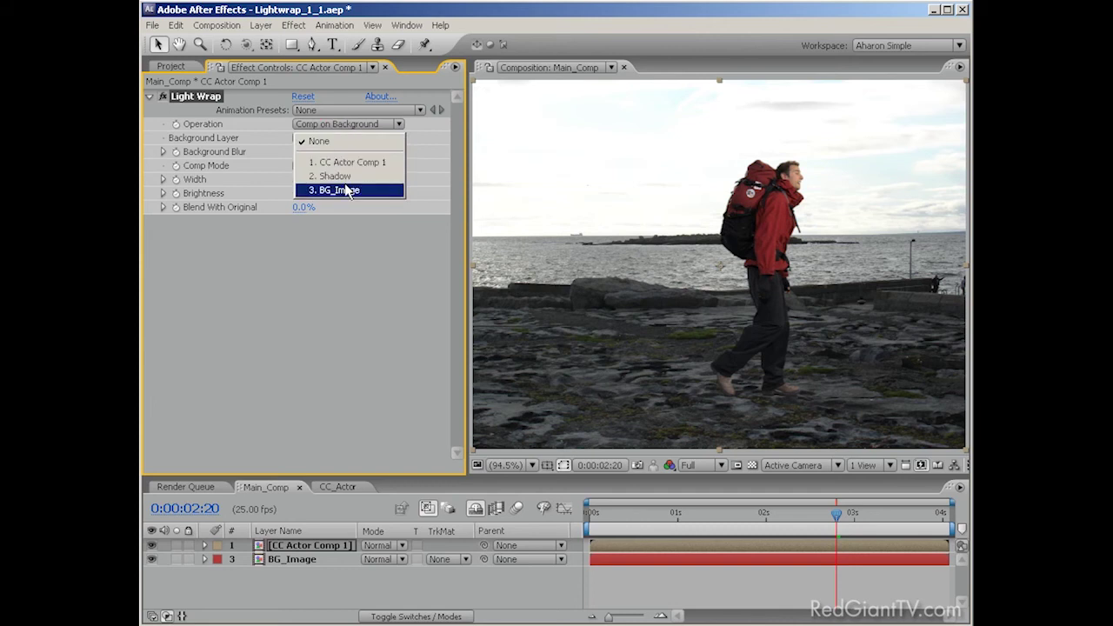
{"action": "left_click", "coordinate": [334, 189]}
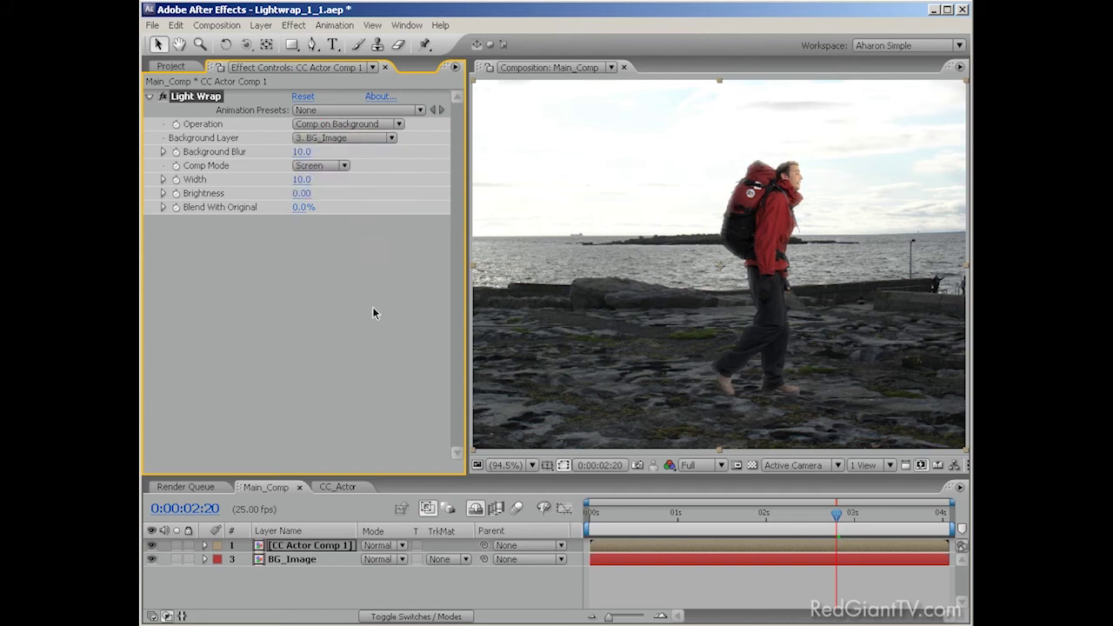
{"action": "left_click_drag", "start_coordinate": [591, 514], "coordinate": [897, 470]}
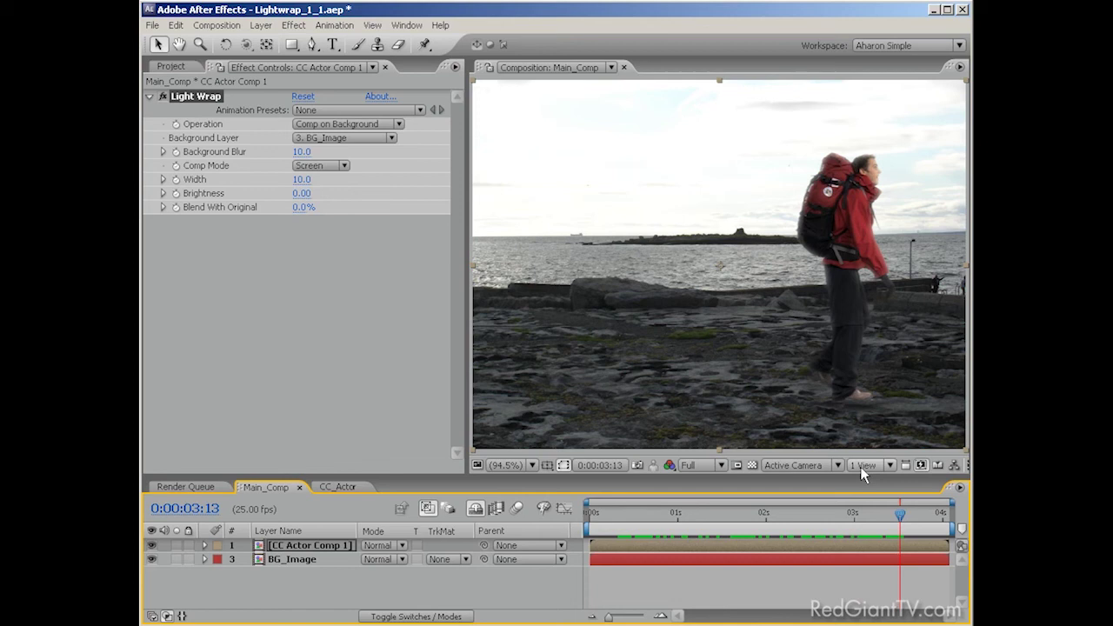